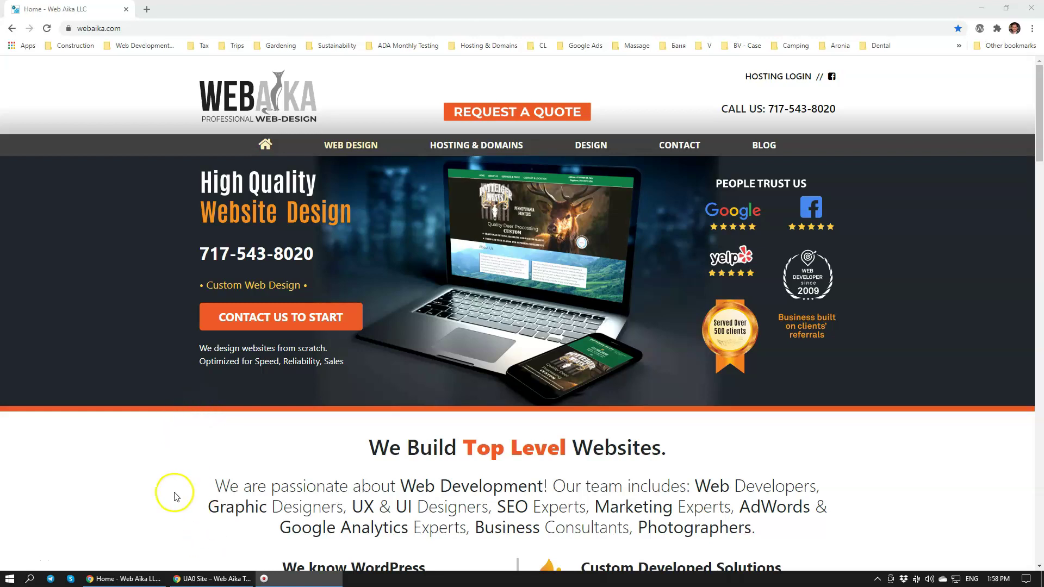
Bring the King Bros Logistics site window to the front from the taskbar
mouse_move(207, 578)
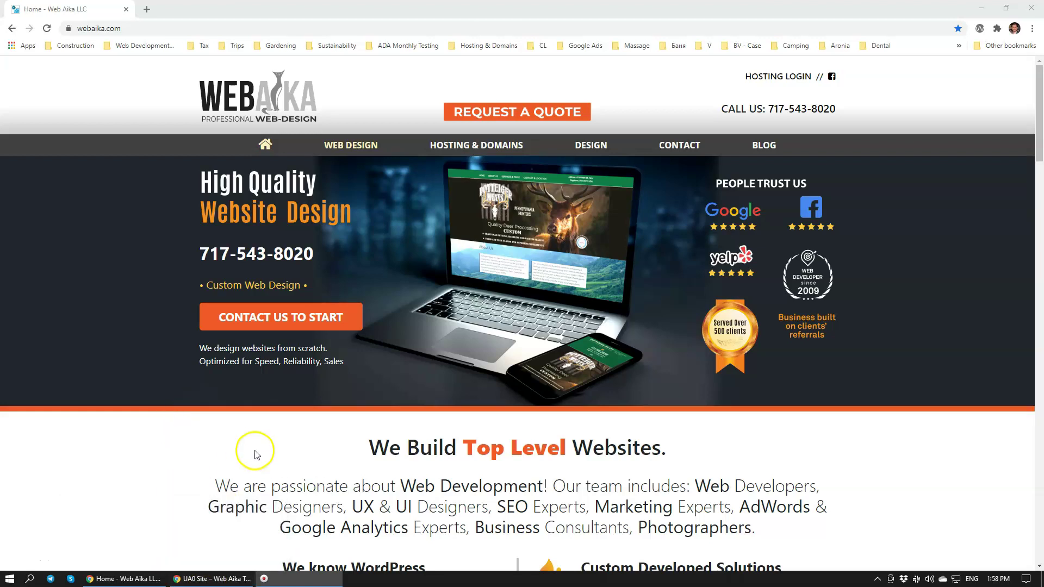
Bring kingbroslogistics.com forward and scroll through its pages
left_click(181, 579)
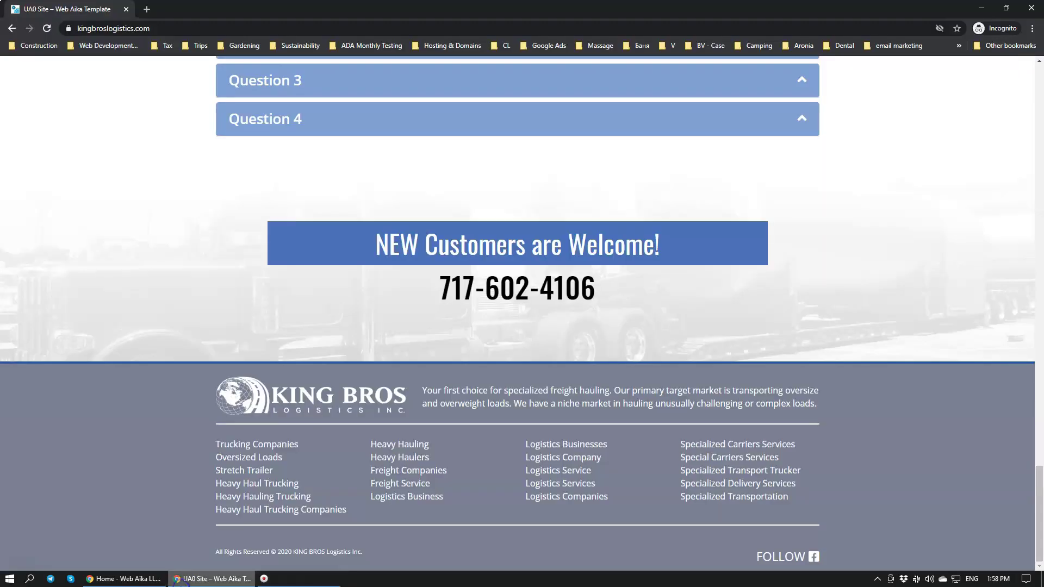
scroll(224, 336, "up", 15)
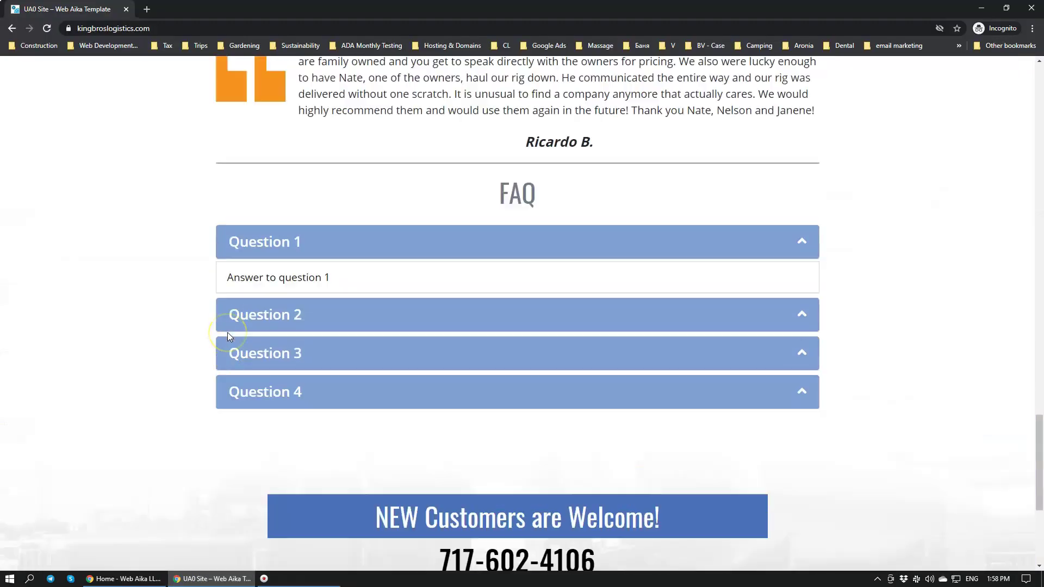
scroll(199, 277, "up", 15)
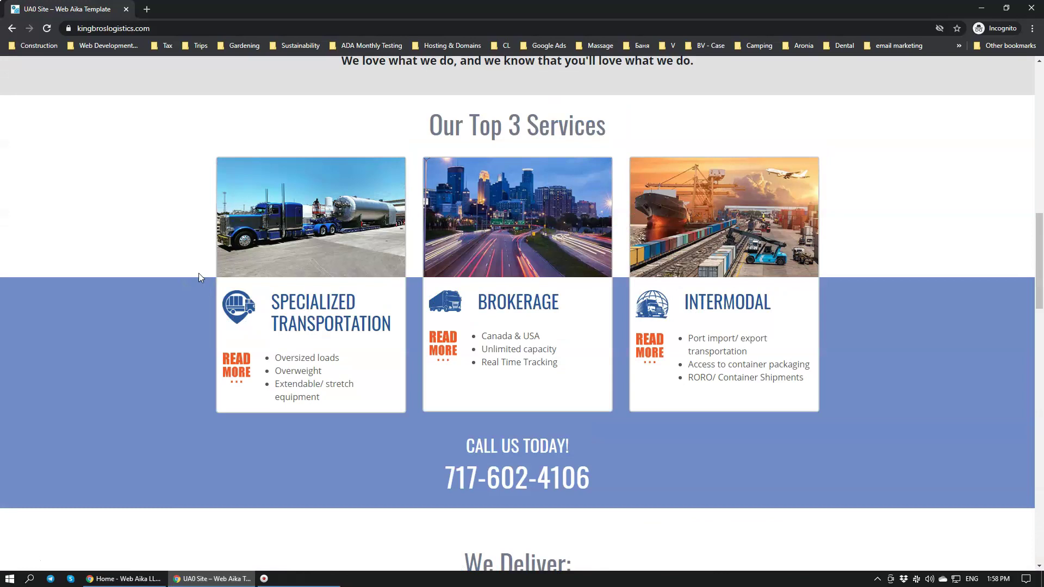
scroll(198, 274, "up", 8)
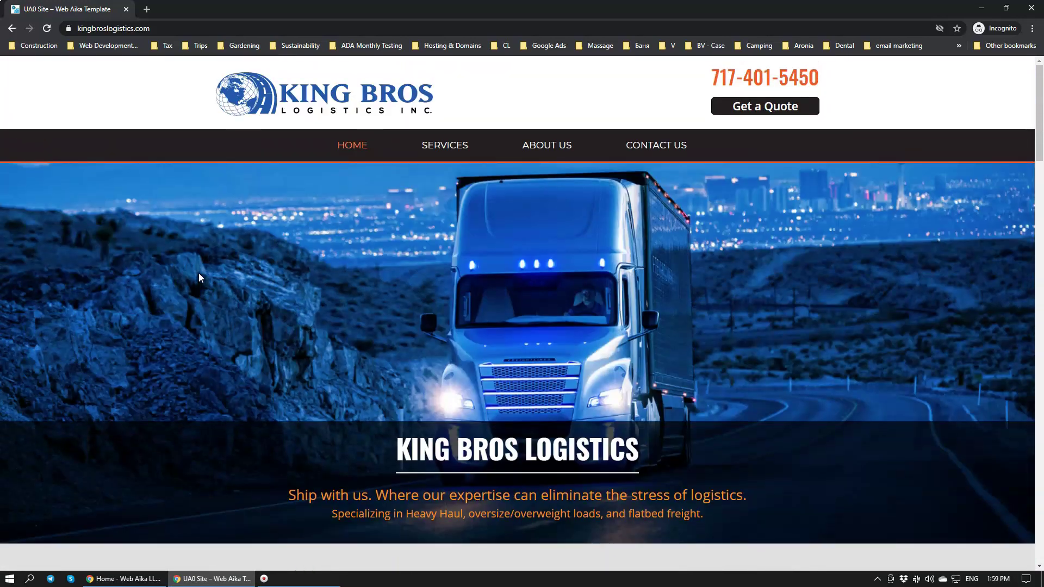
left_click(275, 154)
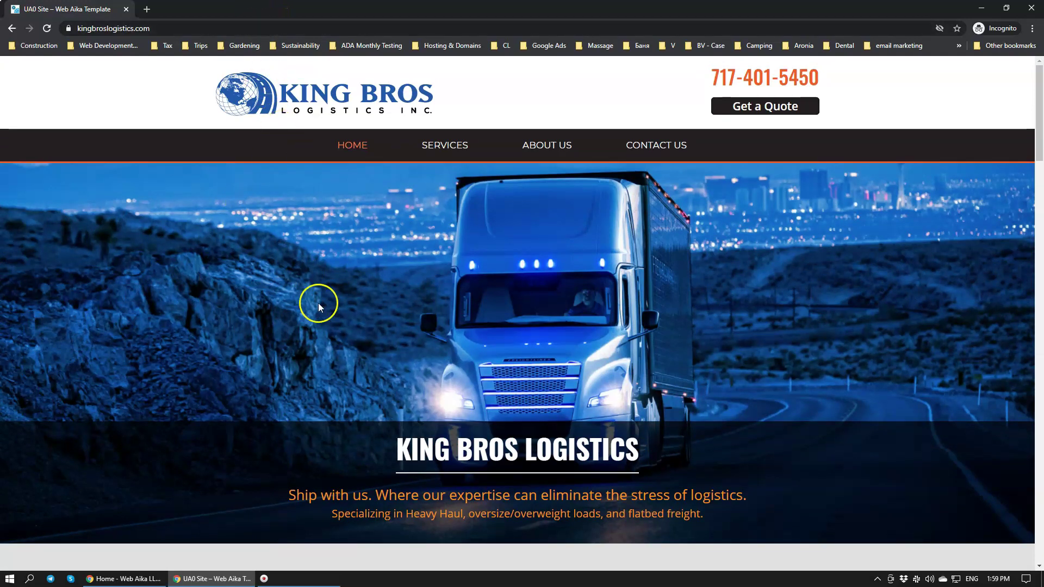
scroll(326, 313, "down", 4)
scroll(327, 311, "down", 20)
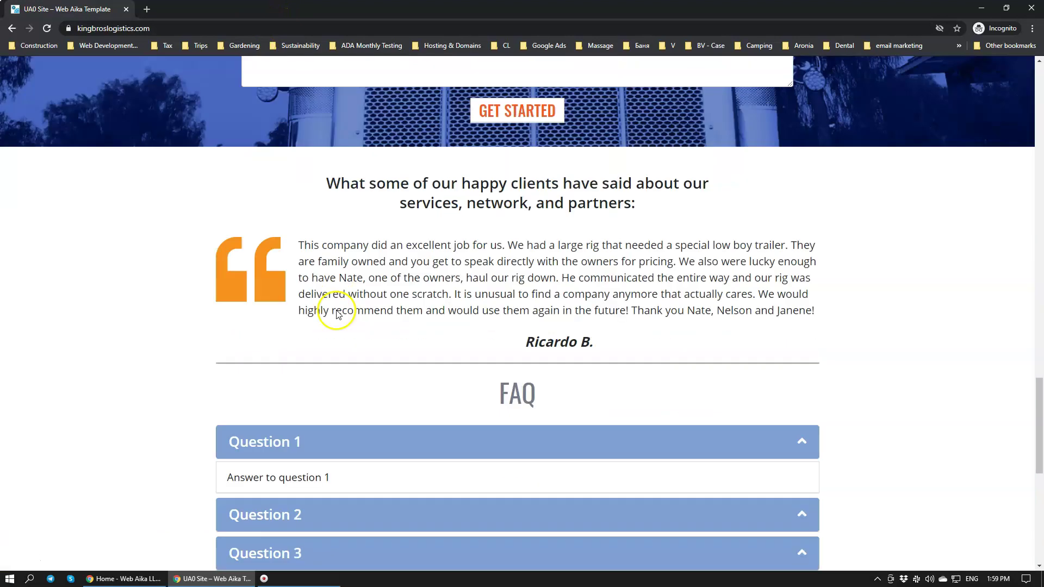
scroll(343, 310, "up", 8)
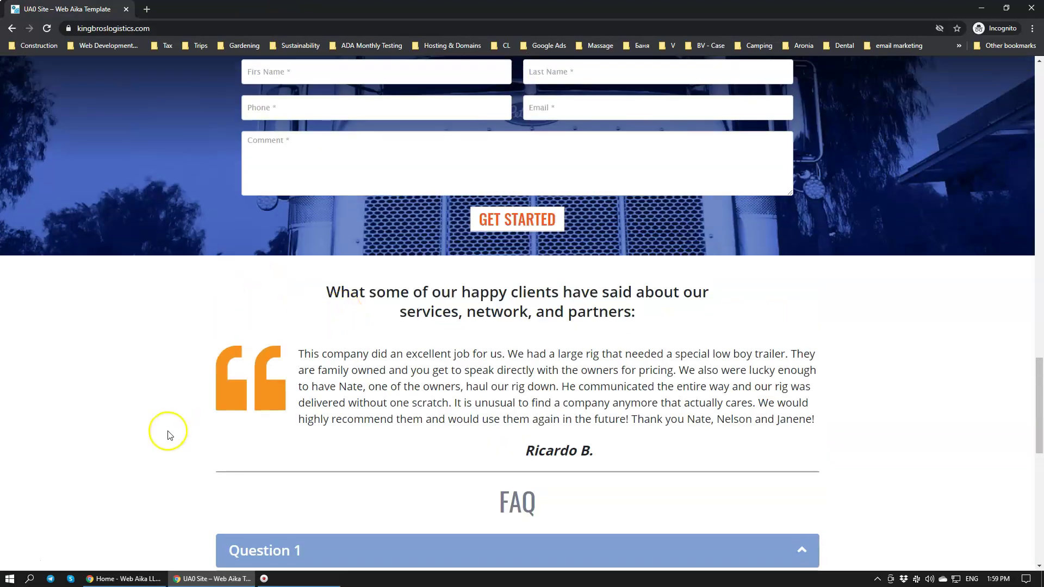
scroll(169, 435, "up", 2)
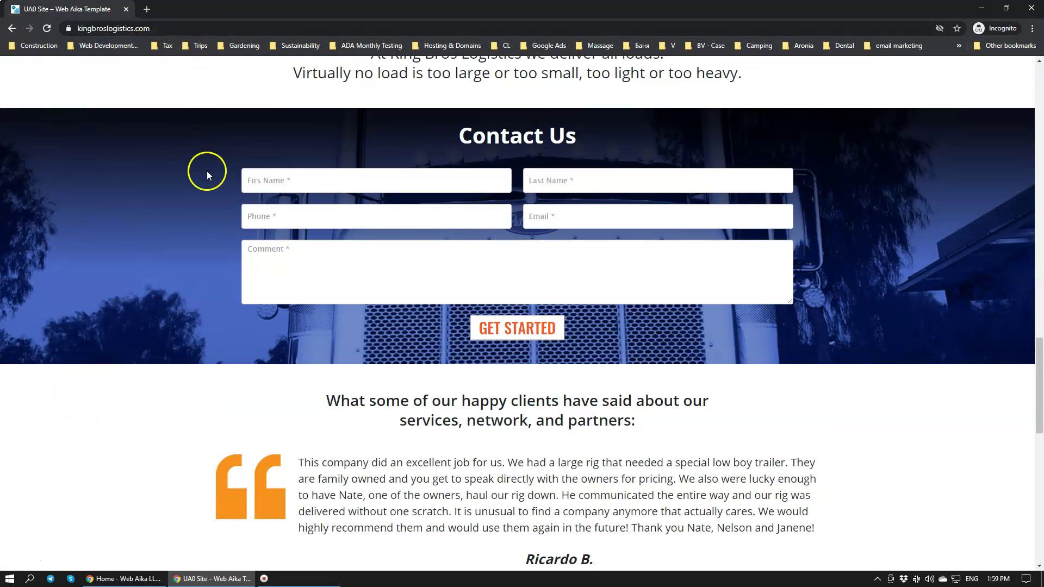
scroll(250, 224, "up", 20)
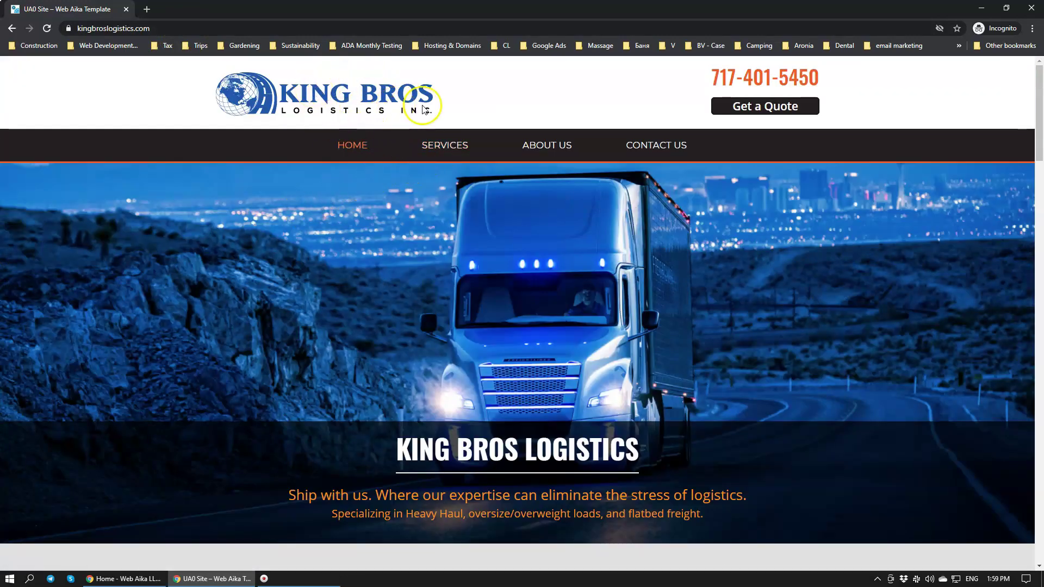
scroll(602, 299, "down", 18)
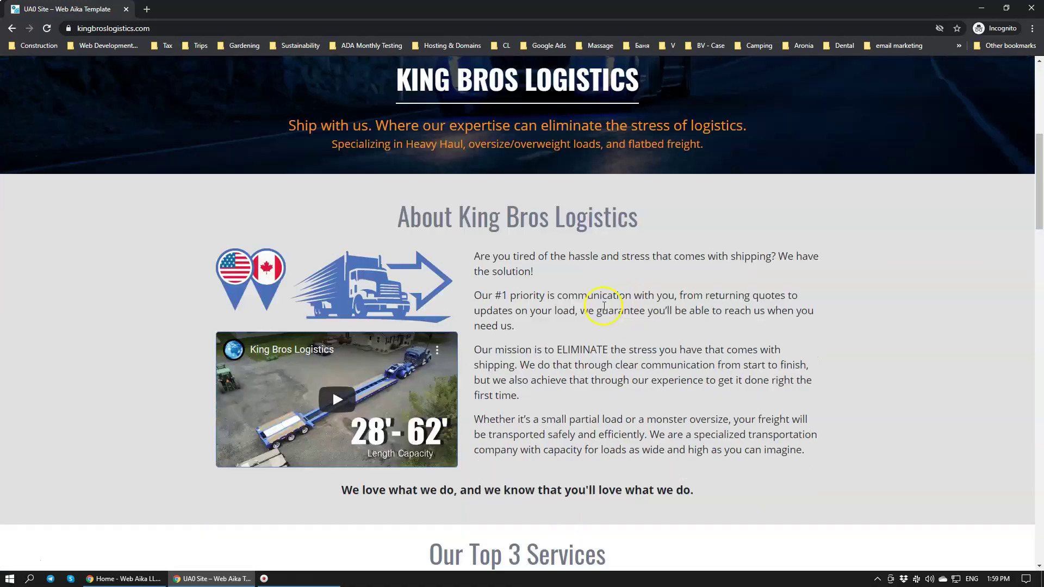
scroll(556, 340, "down", 7)
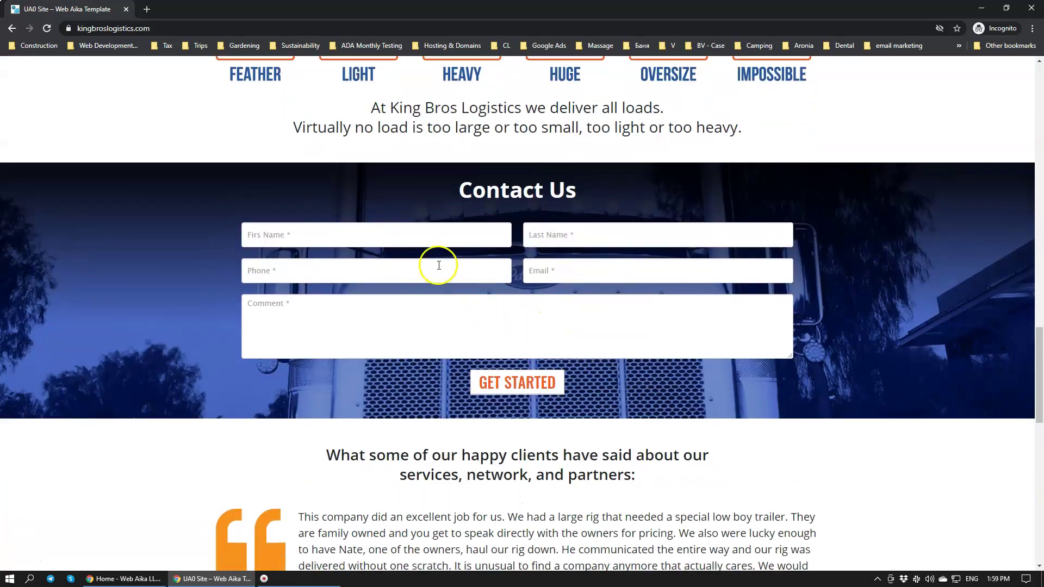
Try the Contact Us form's First Name, Last Name, Email and Comment fields
left_click(434, 240)
left_click(564, 232)
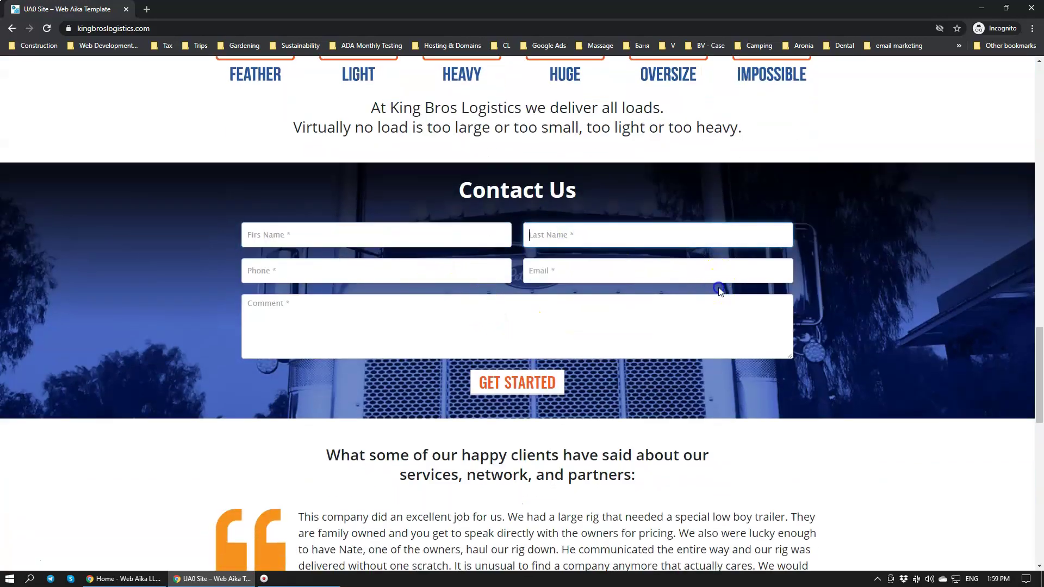
left_click(708, 267)
left_click(672, 319)
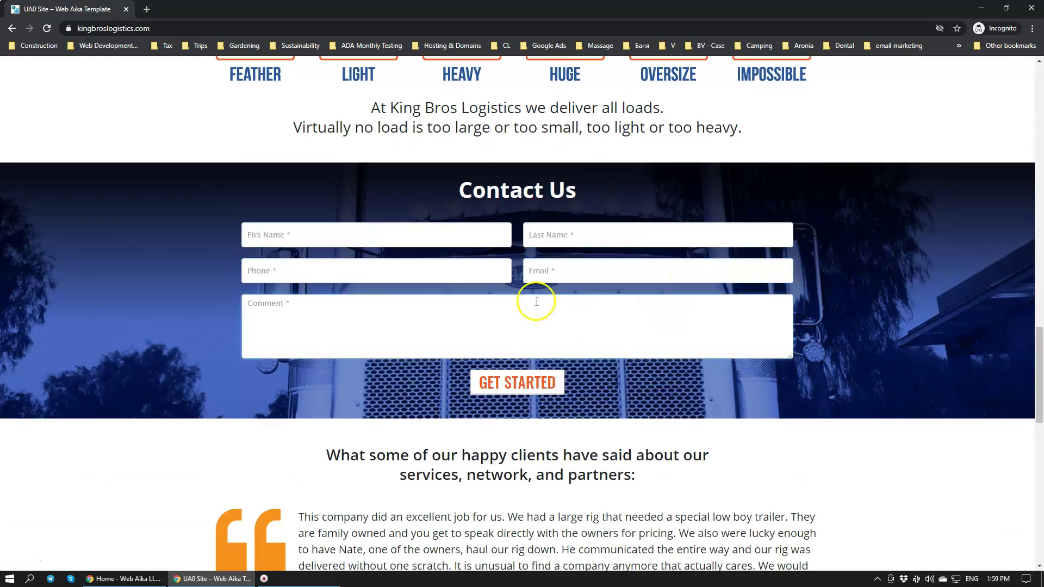
Open kingbroslogistics.com/wp-admin in a new tab and close the Web Aika tab
left_click(120, 578)
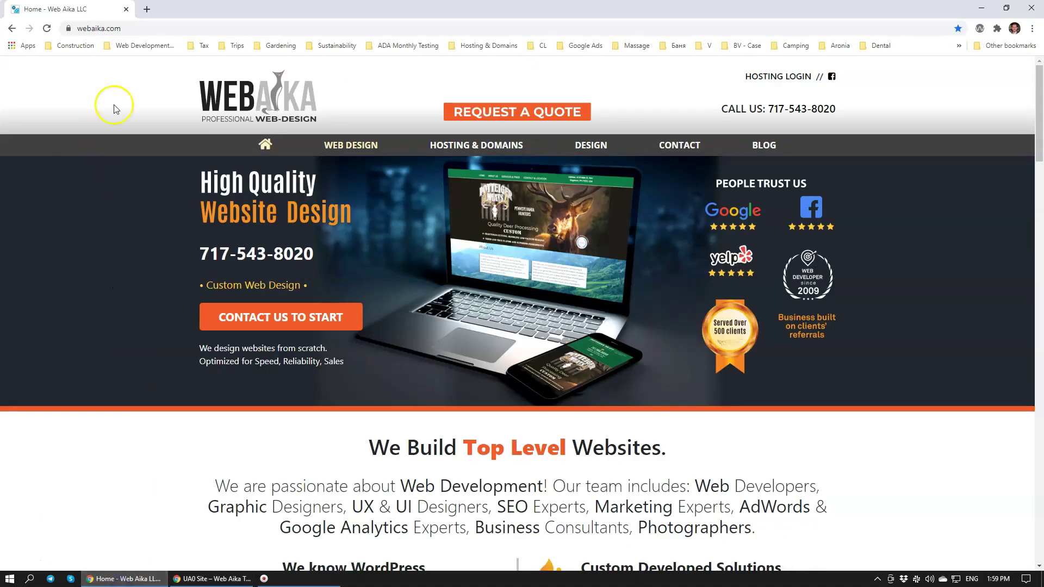
left_click(147, 9)
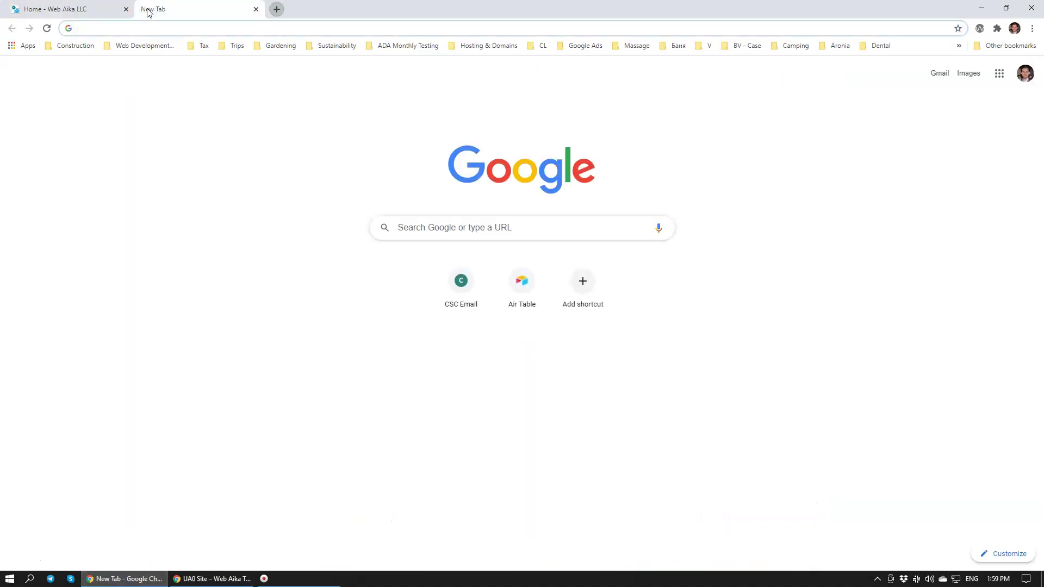
type("kingbrostransport.com")
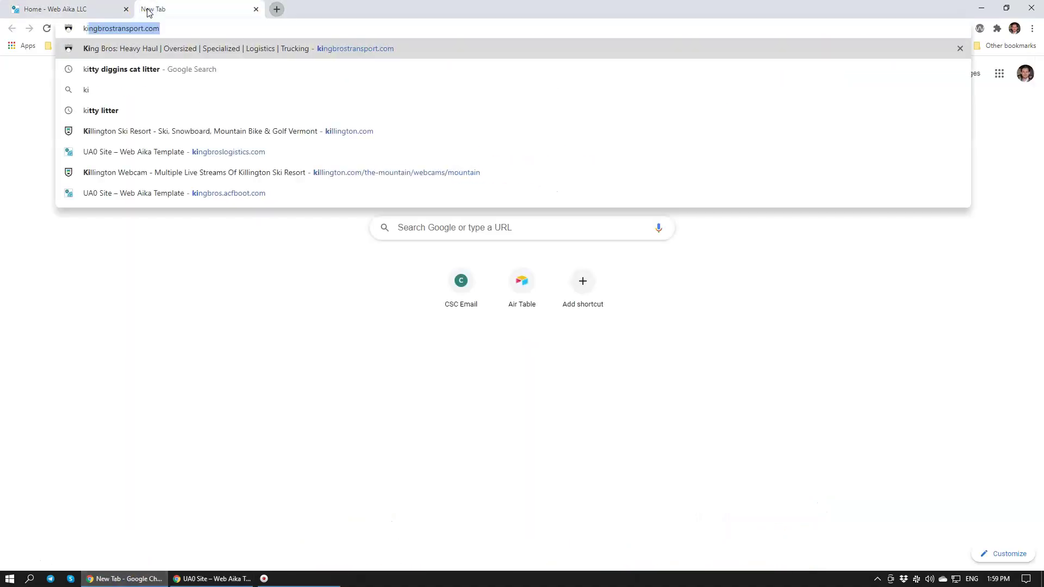
key("Down")
key("Down")
key("Down")
key("Down")
key("Down")
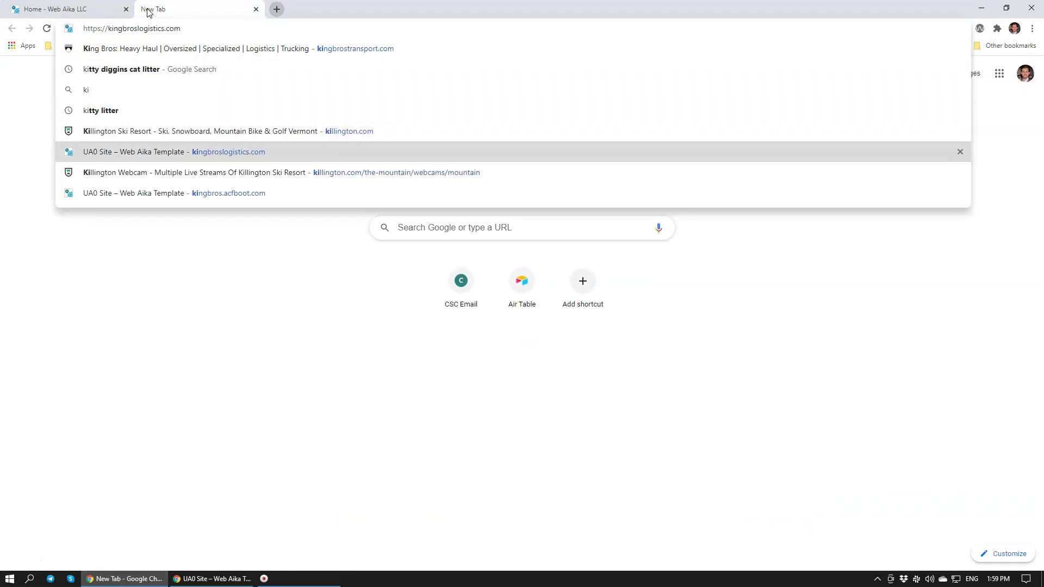
type("/wp")
key("Return")
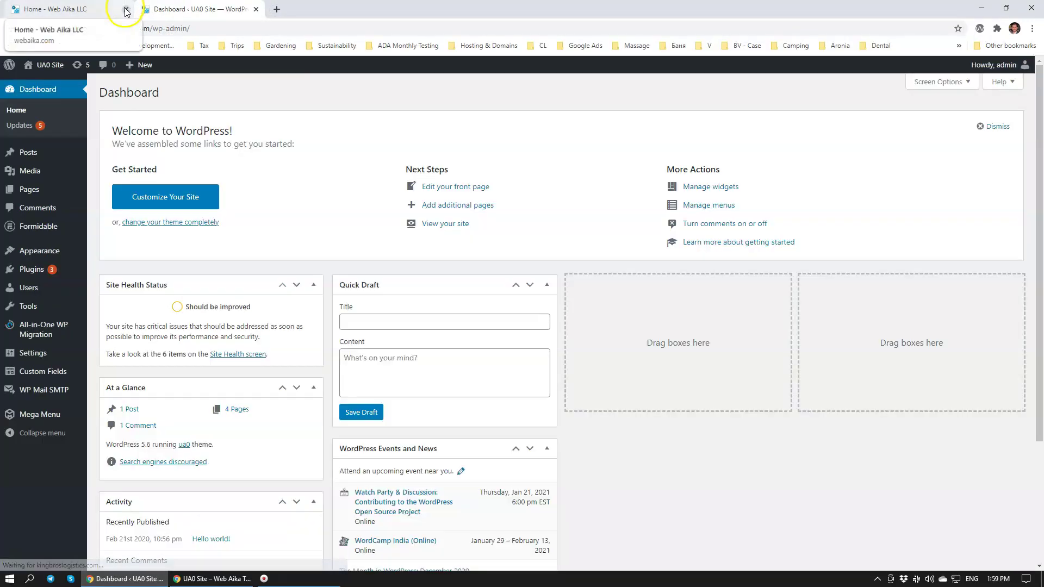
left_click(126, 9)
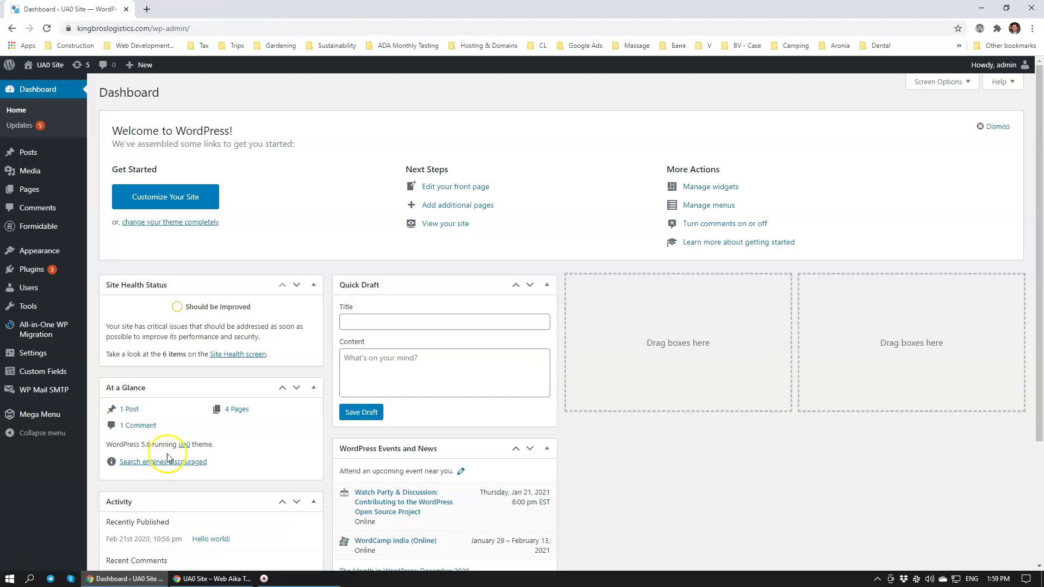
In WP Mail SMTP settings, change the From Email's name part to contact_form
mouse_move(24, 399)
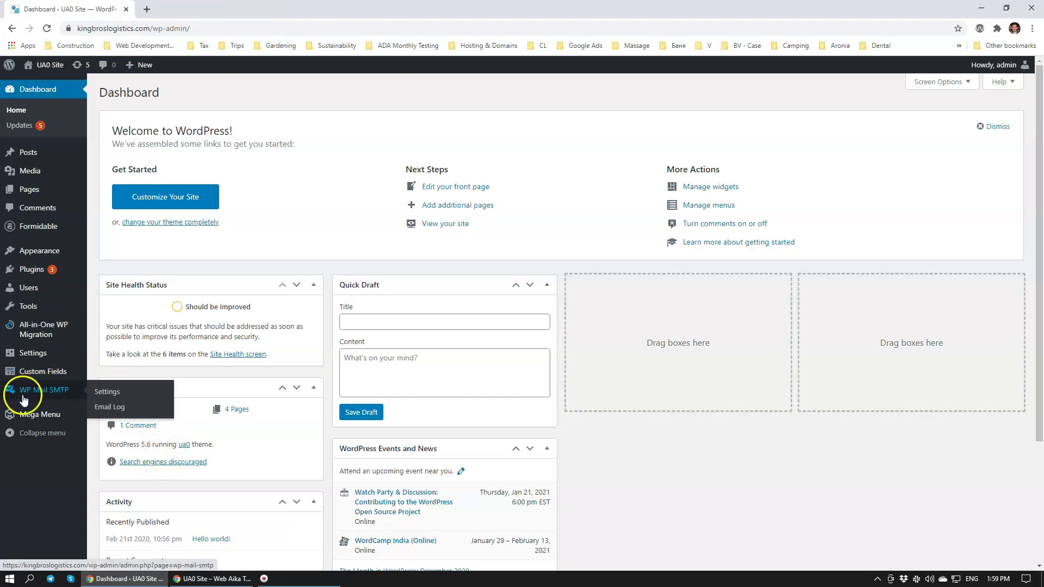
left_click(62, 397)
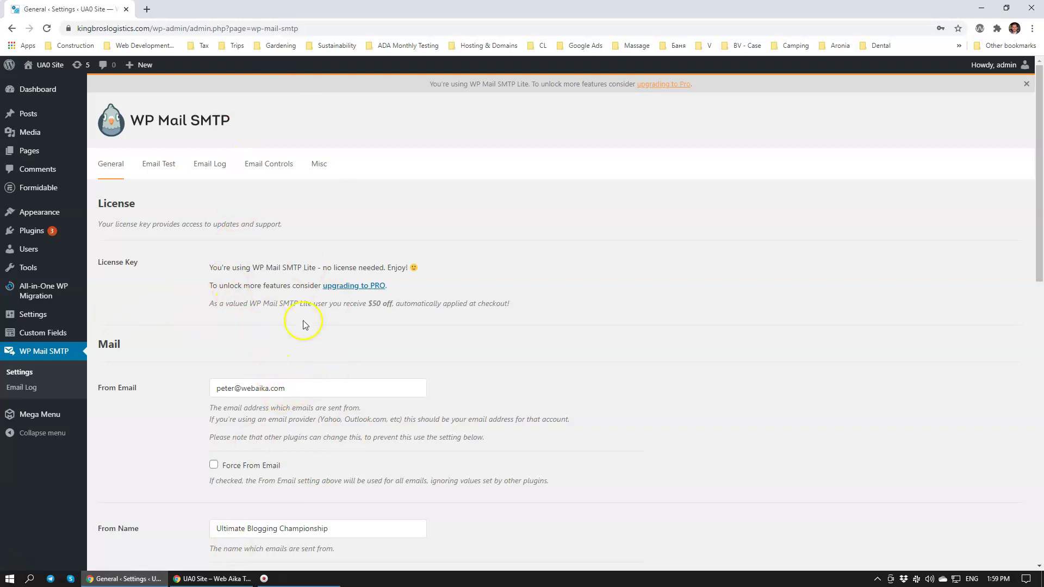
mouse_move(40, 198)
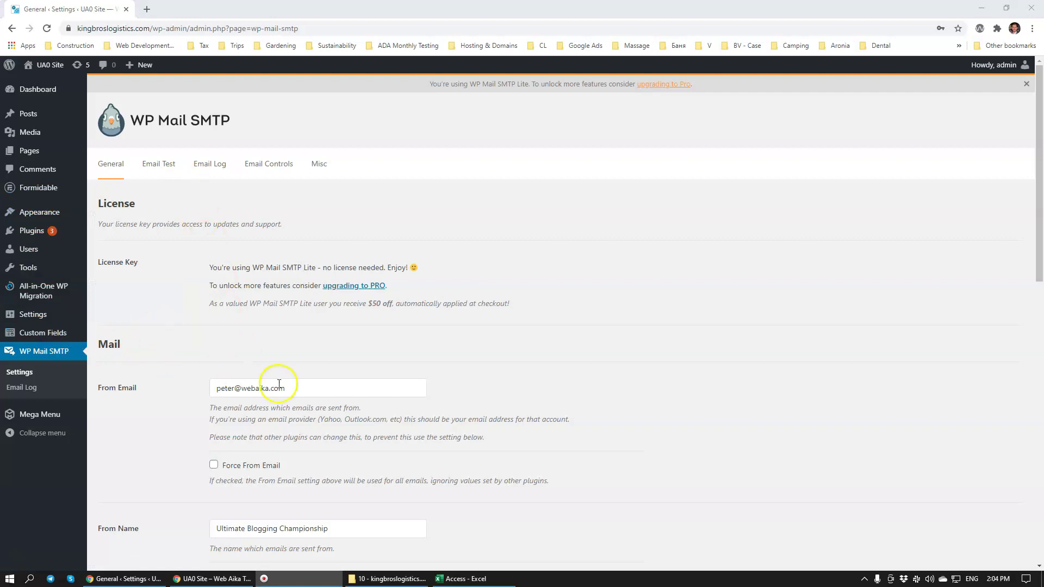
left_click(272, 388)
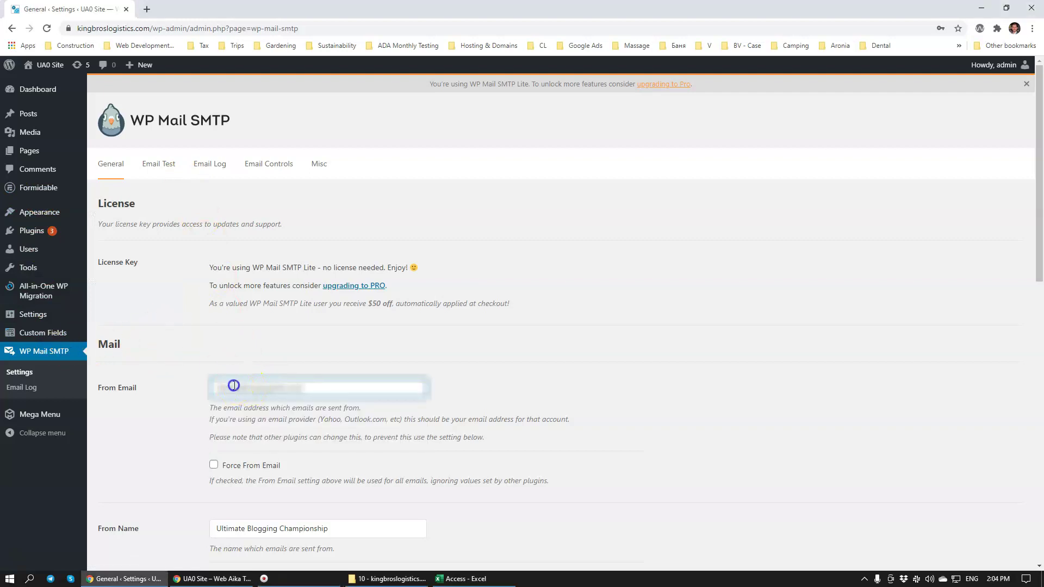
double_click(276, 388)
double_click(213, 388)
key("BackSpace")
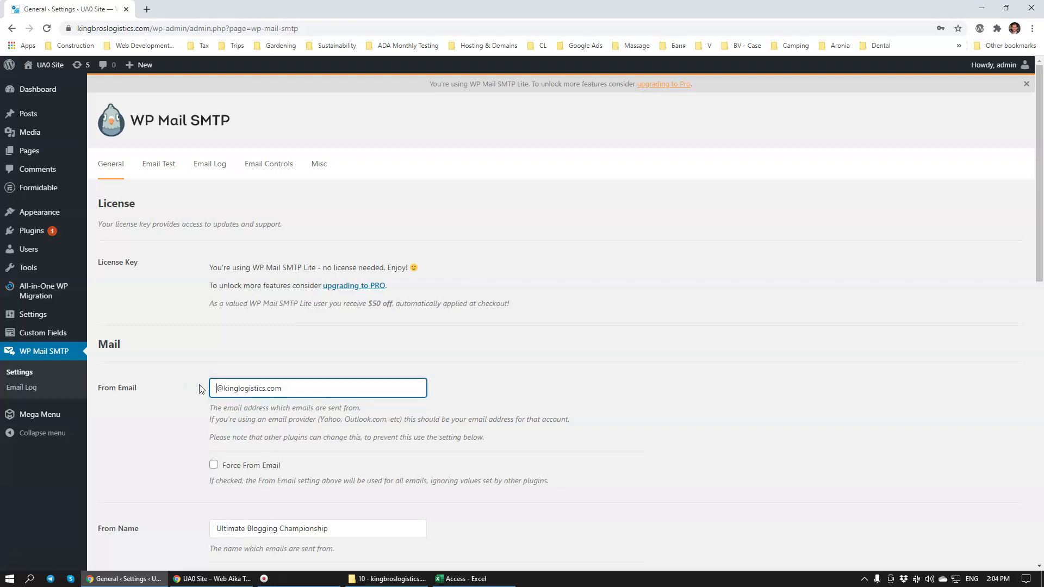
type("contact_form")
left_click(501, 376)
Turn on Force From Email for all outgoing mail
scroll(507, 378, "down", 3)
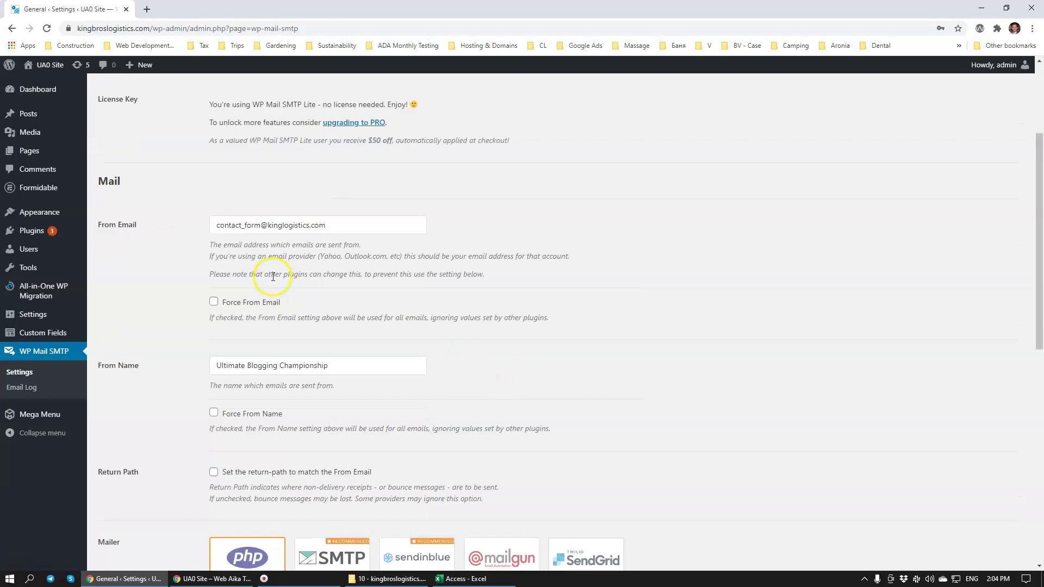
left_click(214, 304)
left_click_drag(380, 226, 219, 228)
left_click(303, 227)
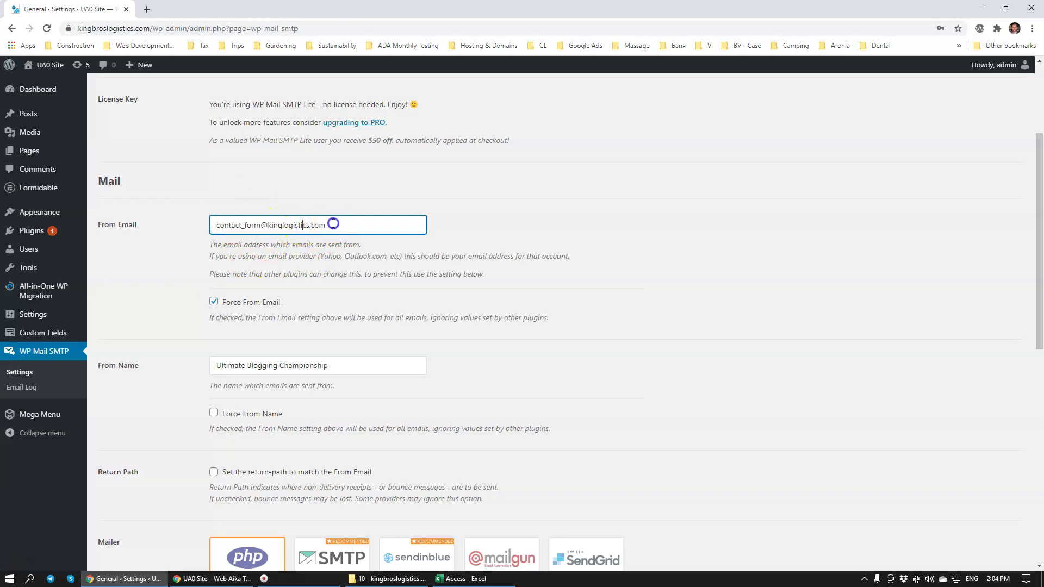
Save the WordPress general settings and close that extra tab
left_click_drag(333, 223, 269, 223)
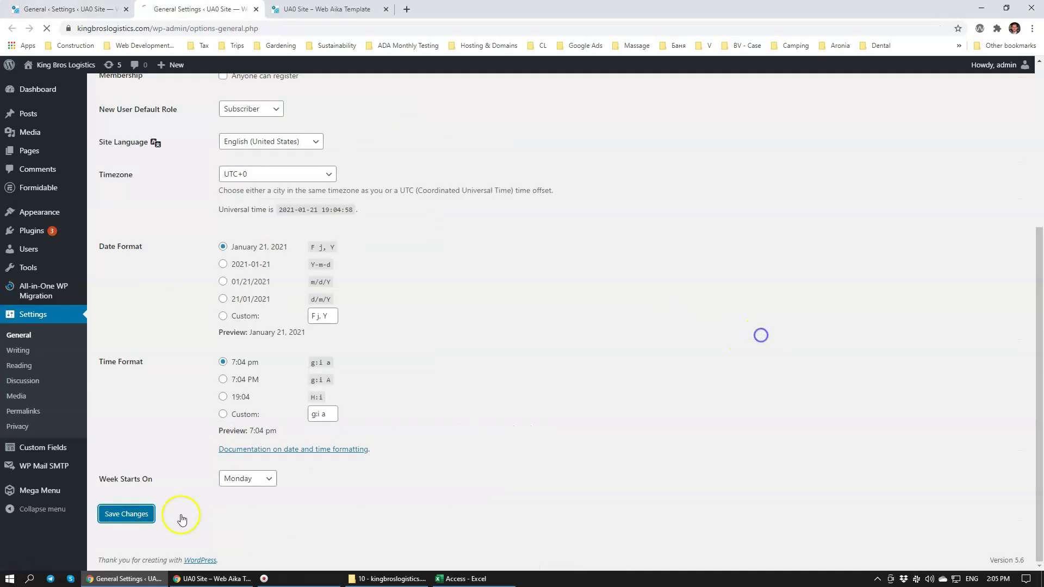
left_click(157, 514)
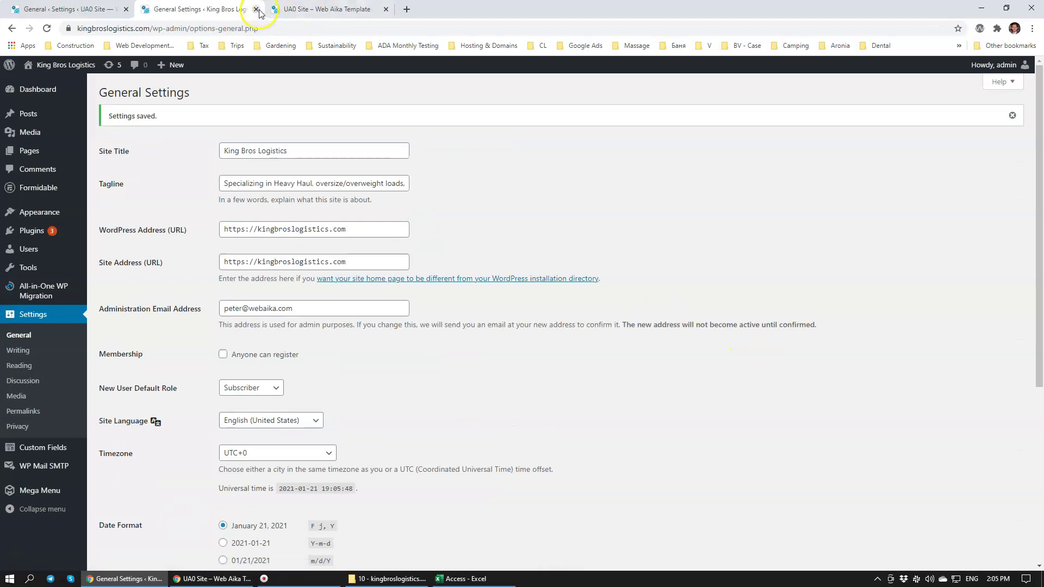
left_click(256, 9)
Replace the WP Mail SMTP From Name with Website Contact Form
left_click(65, 10)
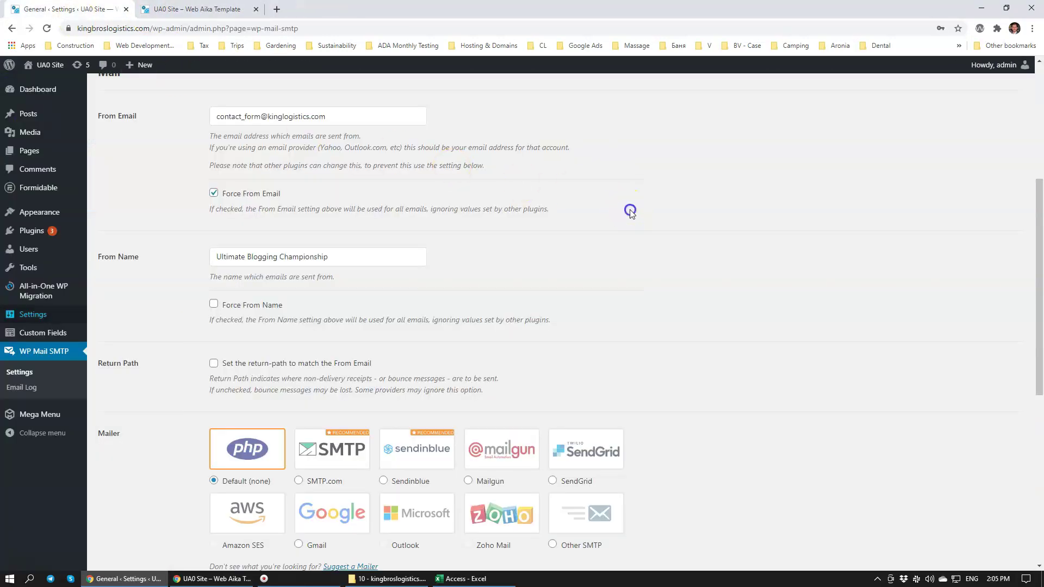
left_click(303, 254)
triple_click(303, 254)
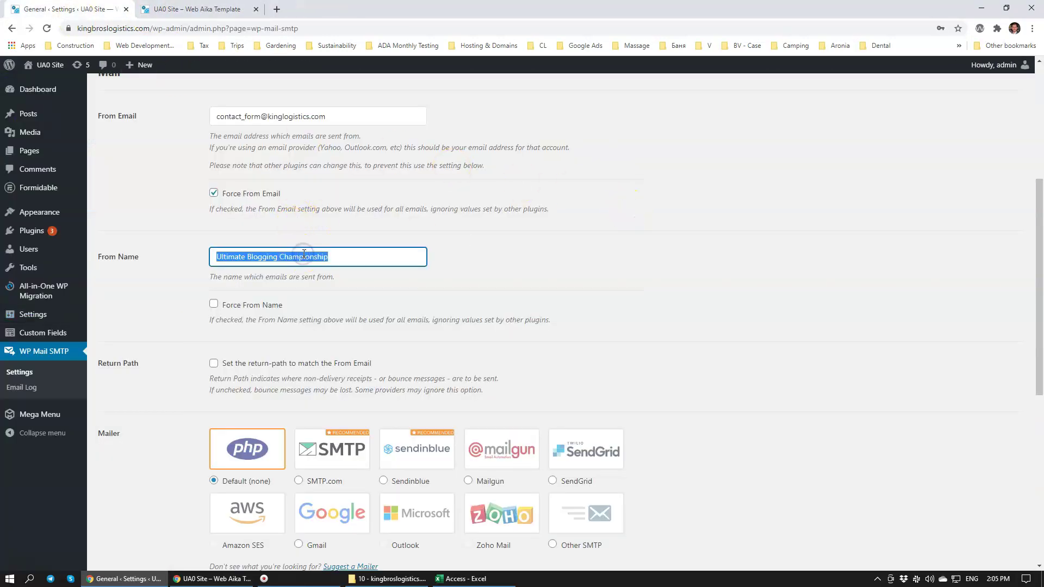
type("Contact Form")
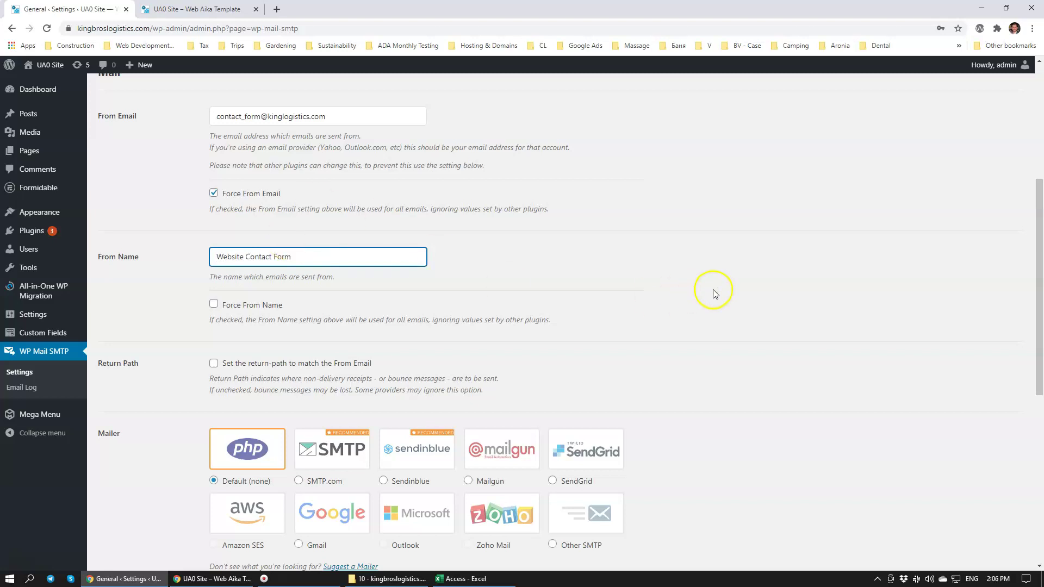
Choose Mailgun as the WP Mail SMTP mailer and review its API key and domain fields
left_click(714, 289)
scroll(505, 345, "down", 1)
scroll(505, 345, "down", 2)
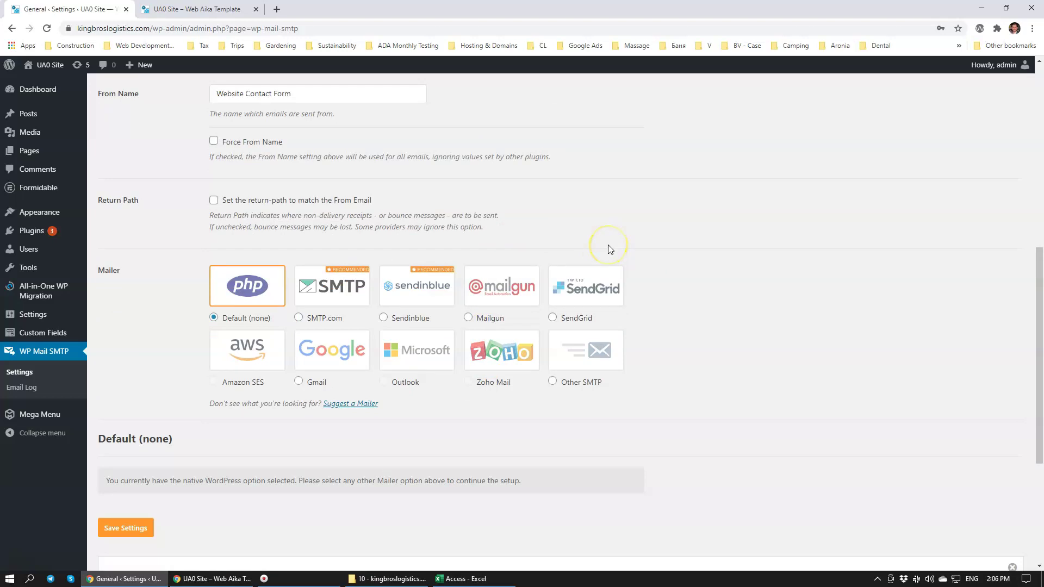
left_click(500, 290)
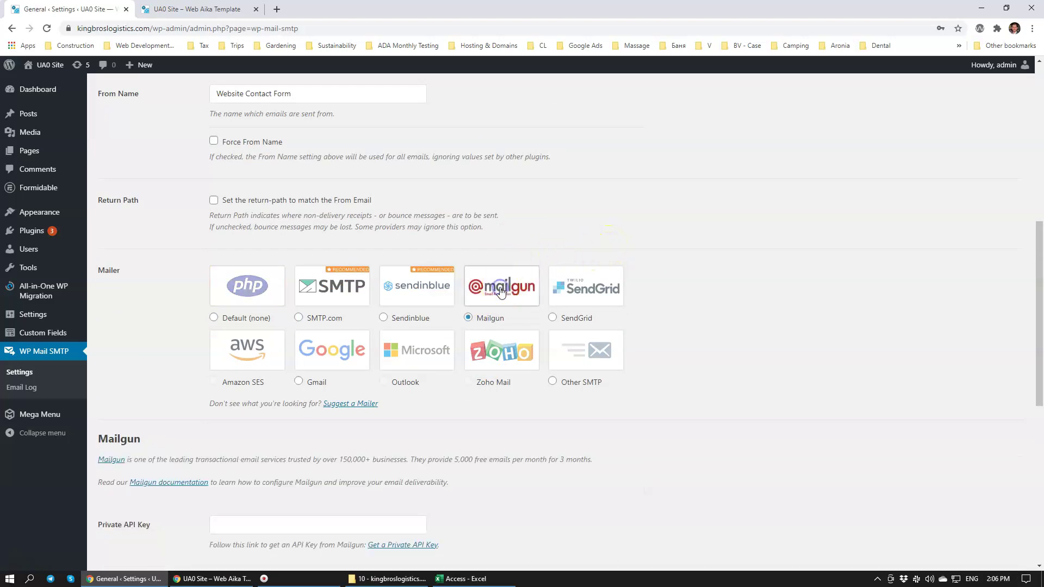
scroll(381, 348, "down", 3)
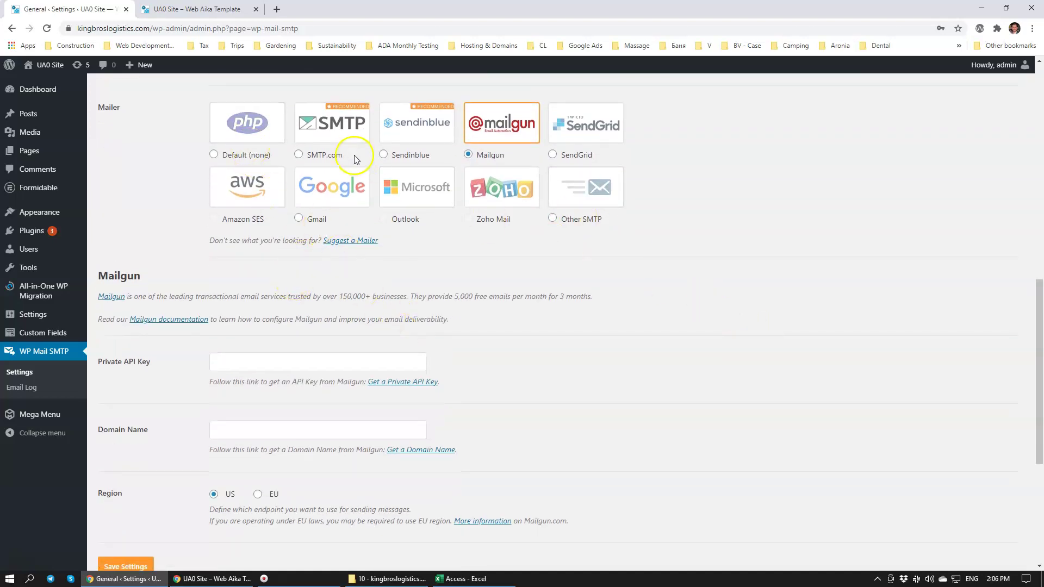
scroll(632, 294, "down", 2)
scroll(632, 294, "up", 4)
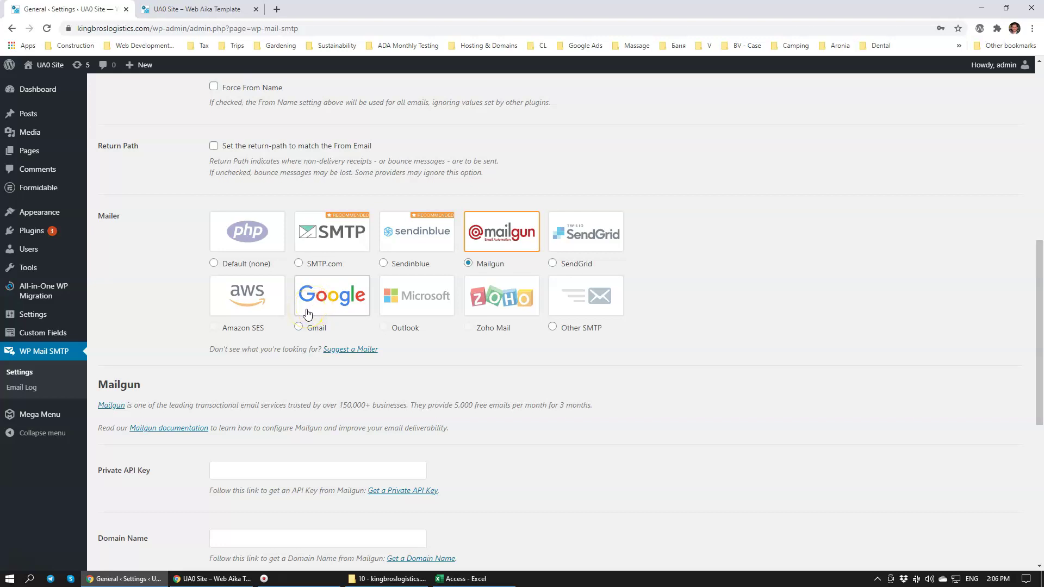
left_click(277, 8)
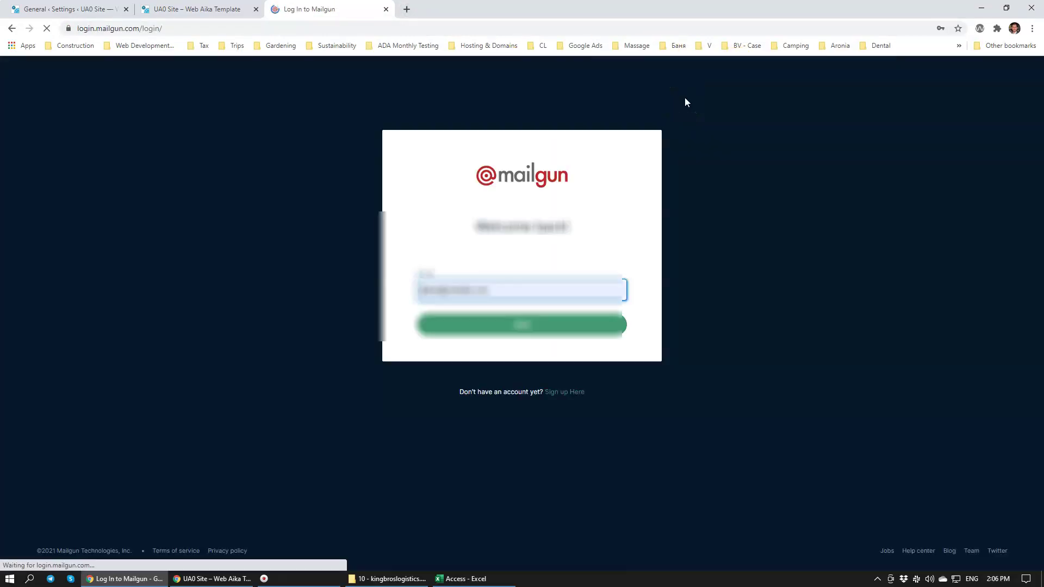
Sign in to Mailgun and open the Sending > Domains list
left_click(531, 326)
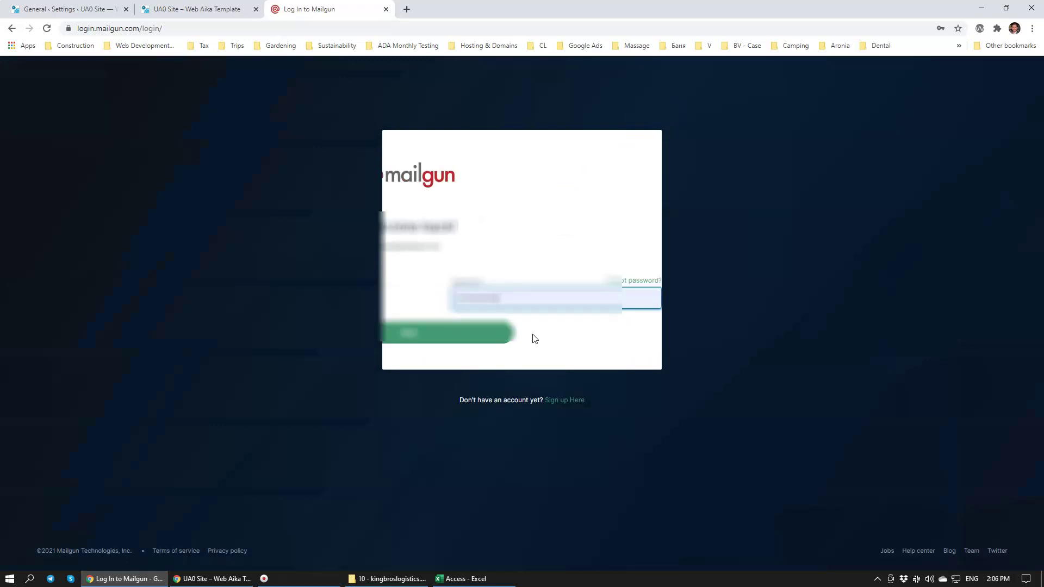
left_click(533, 337)
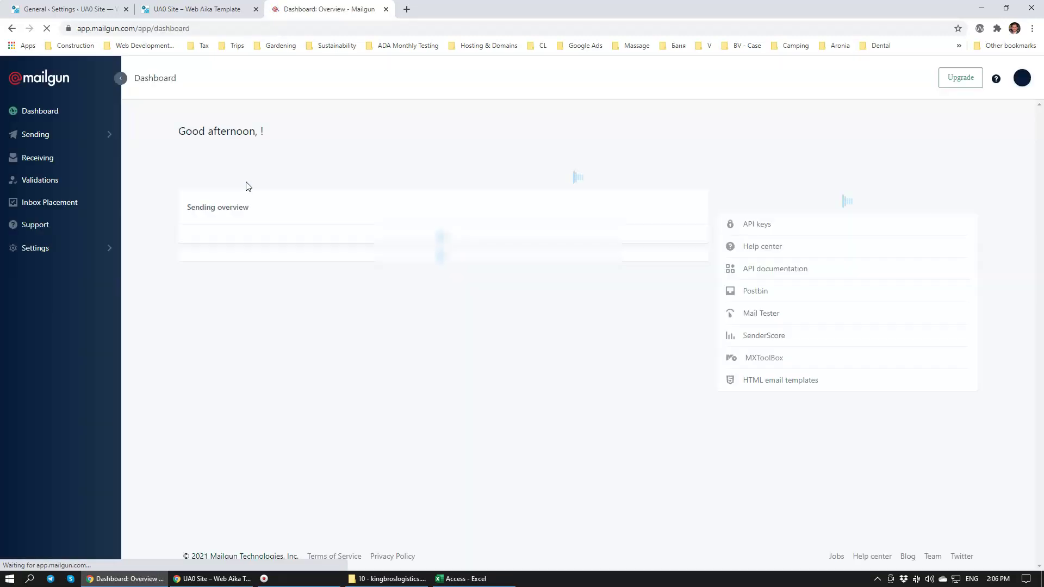
left_click(249, 166)
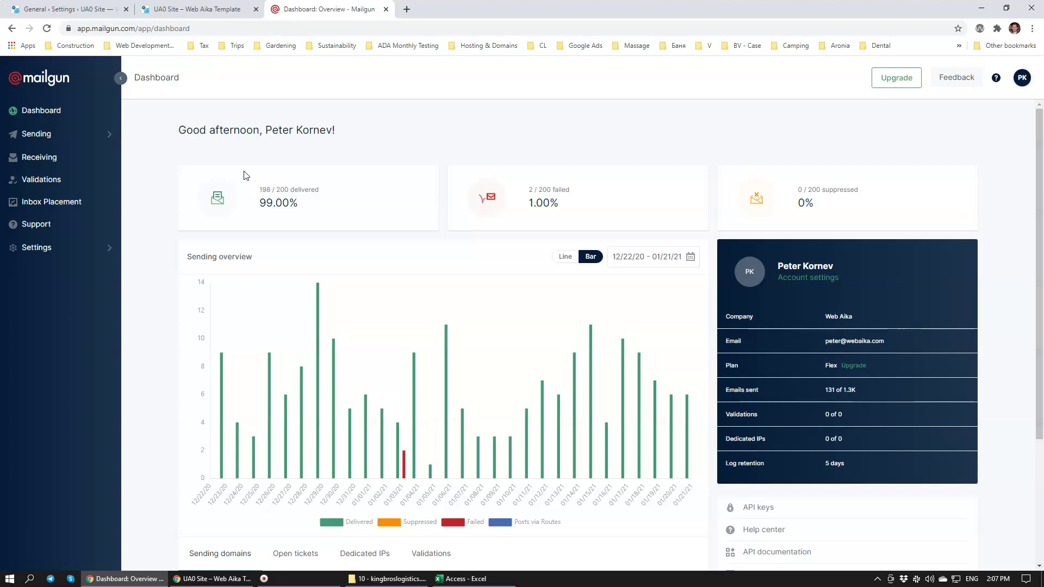
left_click(69, 141)
left_click(54, 178)
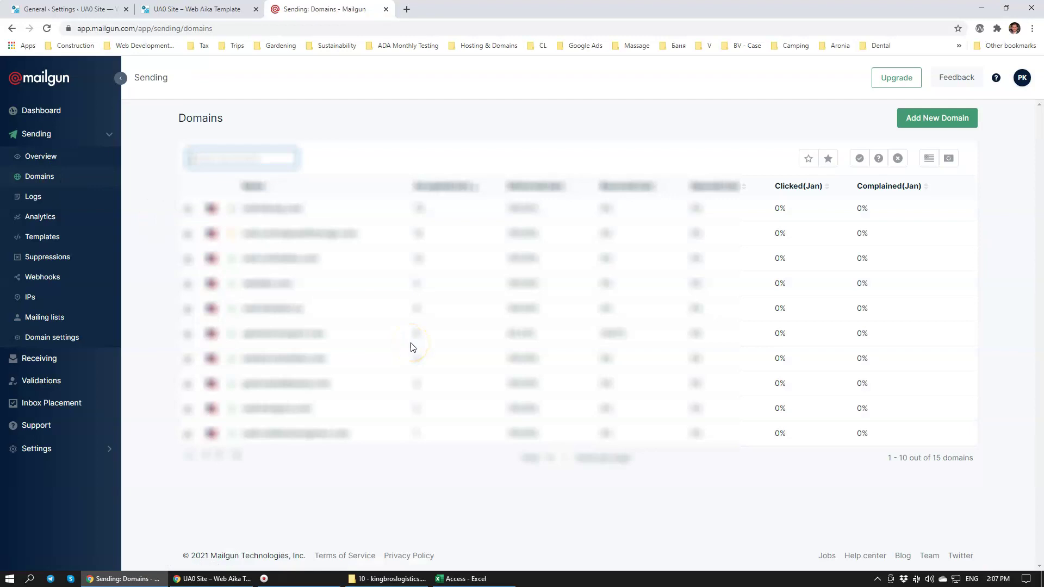
left_click(941, 123)
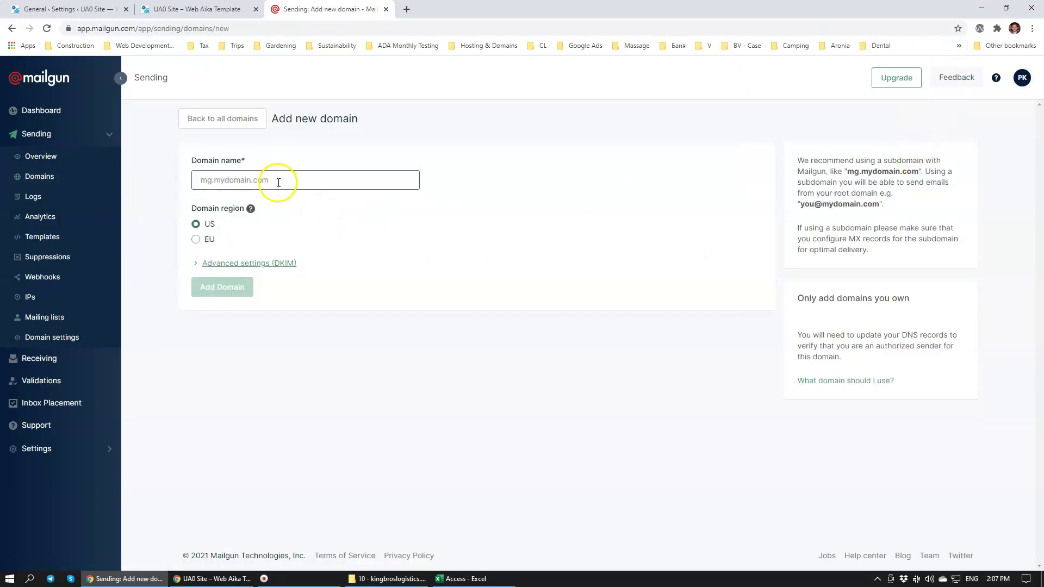
left_click(278, 183)
left_click(215, 9)
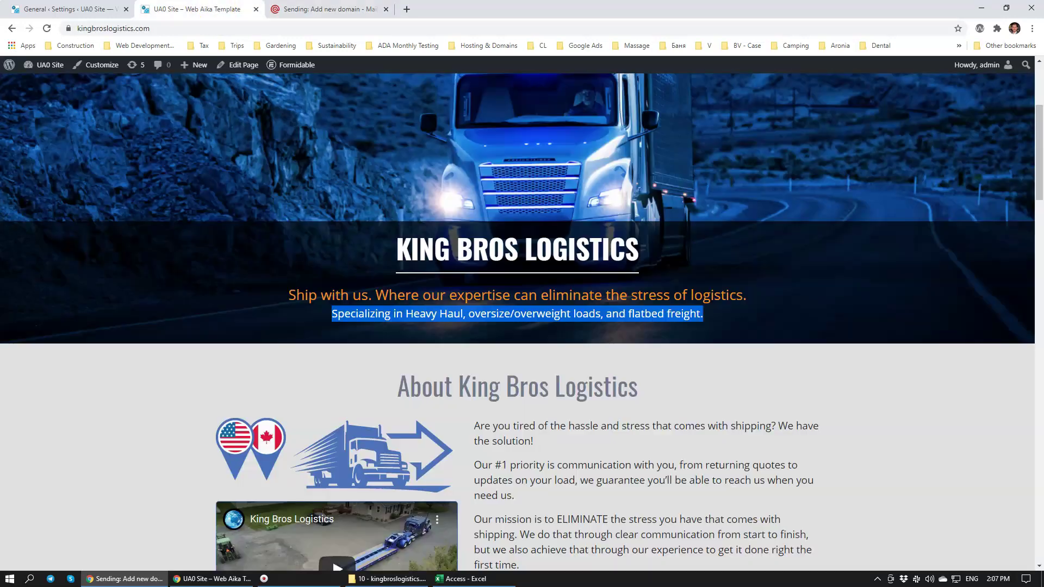
left_click(87, 27)
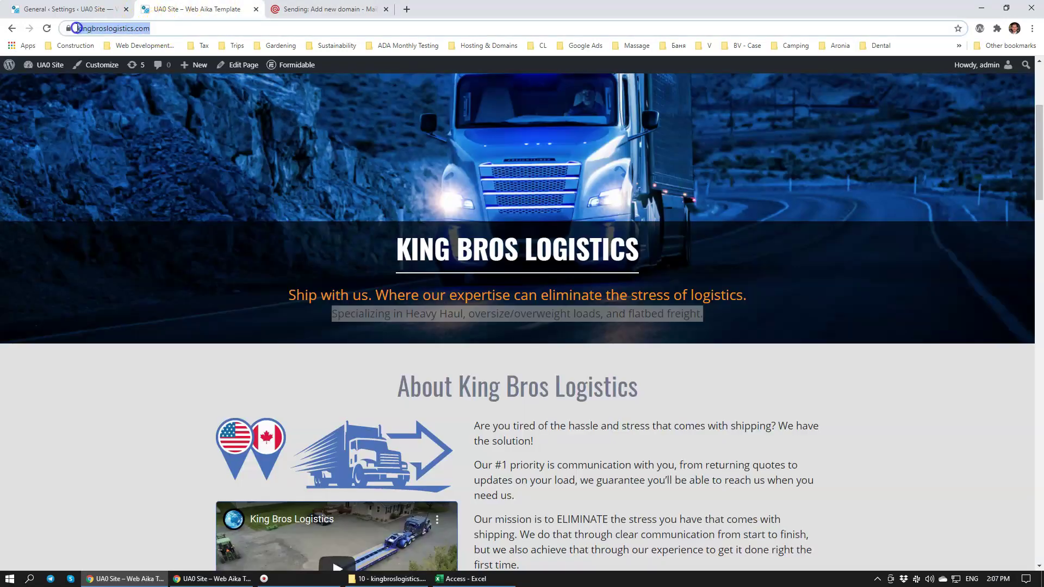
key("ctrl+c")
key("ctrl+Tab")
left_click(305, 174)
key("ctrl+v")
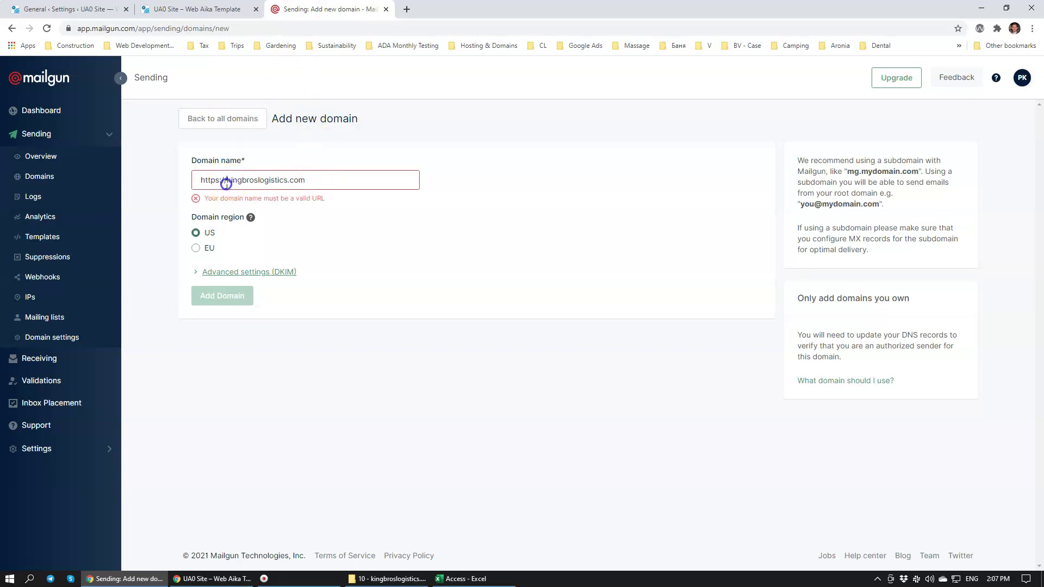
key("BackSpace")
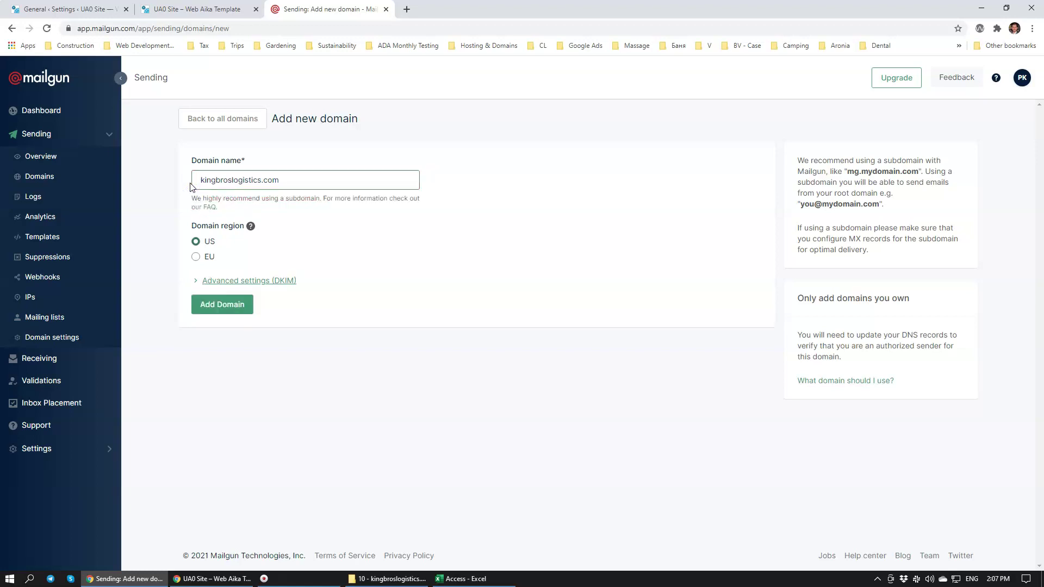
left_click(223, 305)
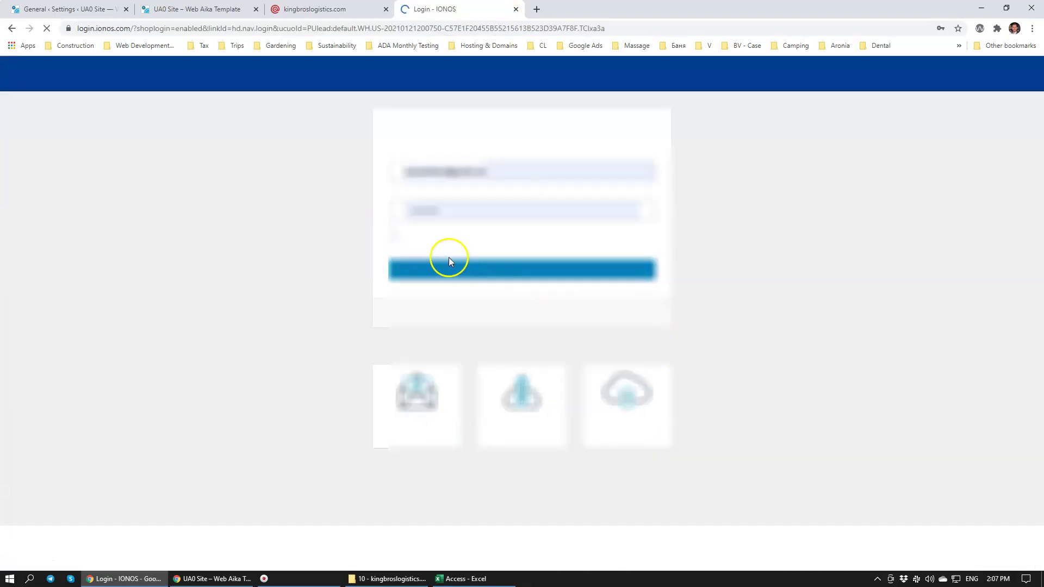
Sign in to IONOS with the saved login
left_click(466, 178)
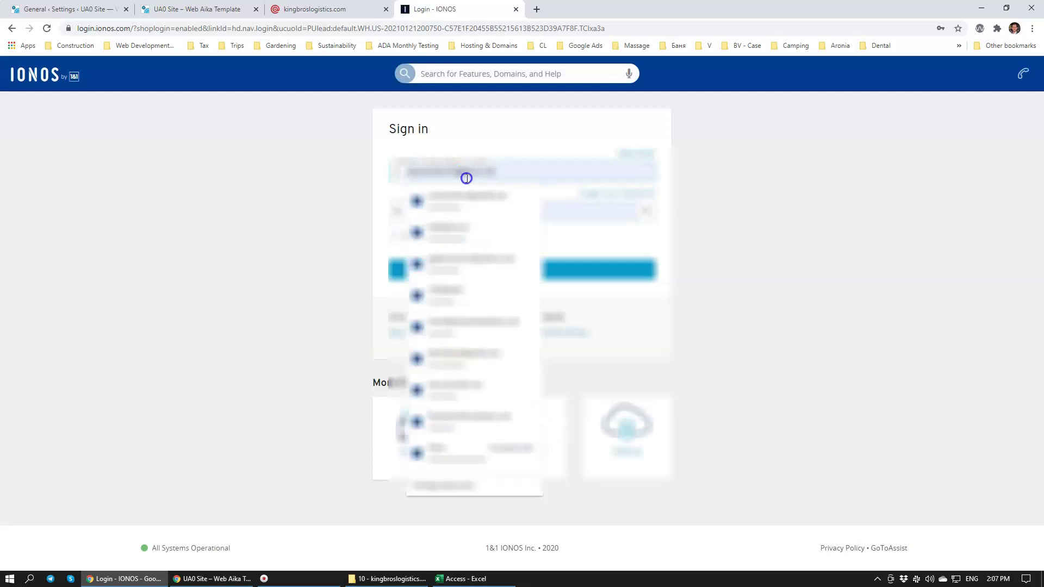
left_click(467, 240)
left_click(467, 266)
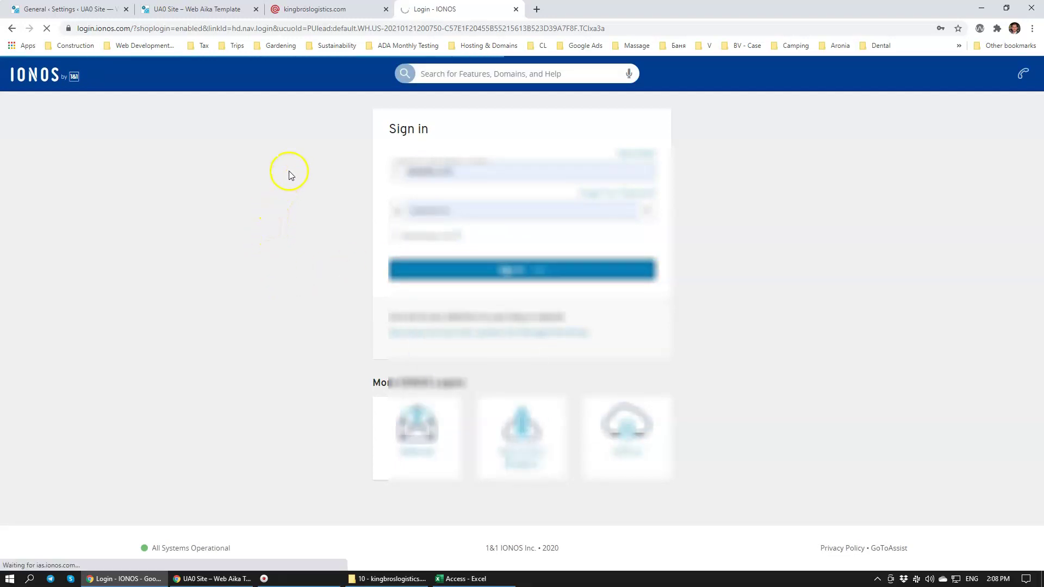
left_click(321, 9)
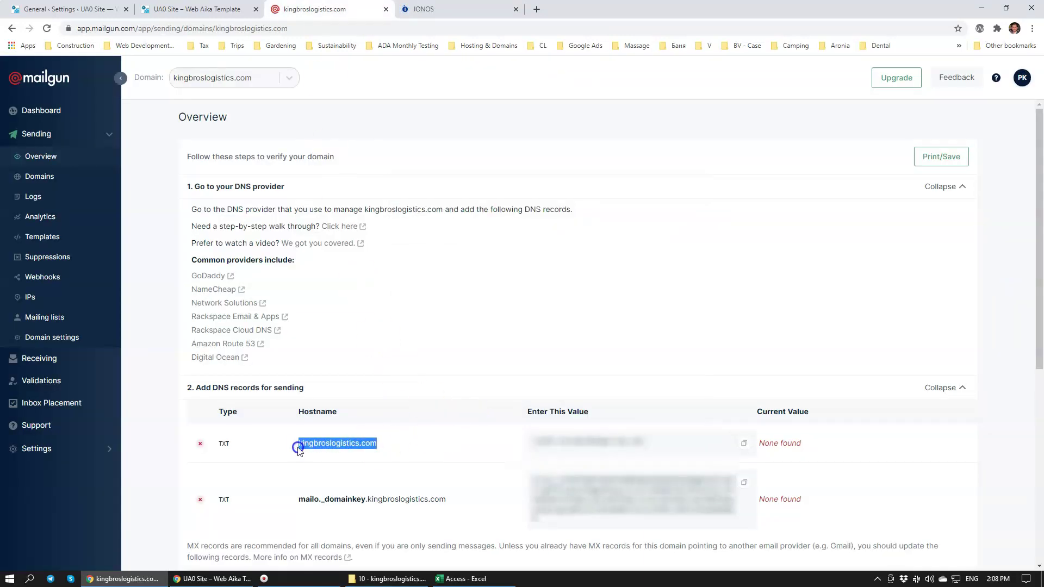
left_click(427, 9)
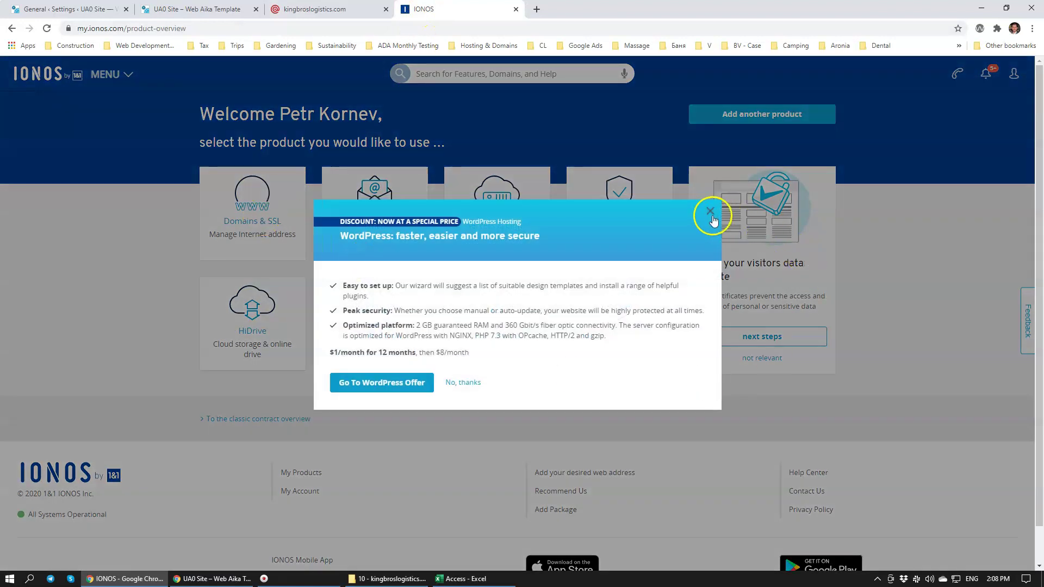
Open Domains & SSL and find kingbroslogistics.com in the domain list
left_click(711, 216)
left_click(247, 212)
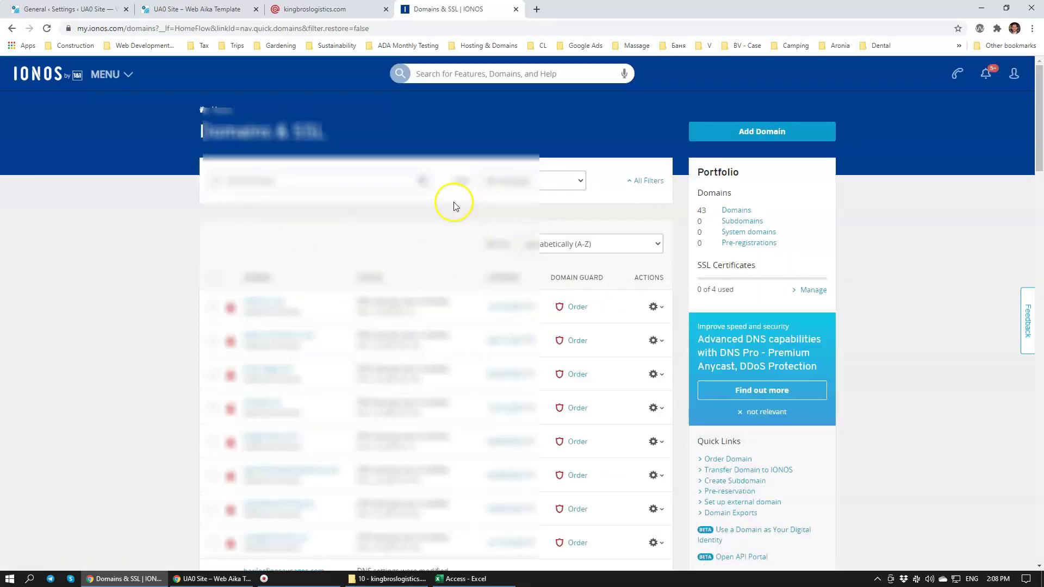
left_click(780, 133)
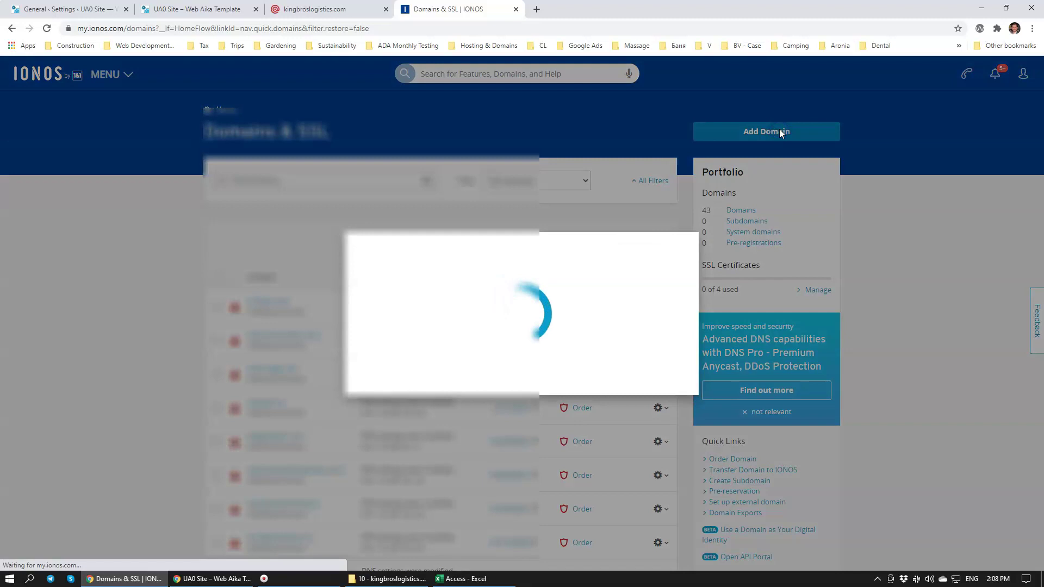
left_click(683, 236)
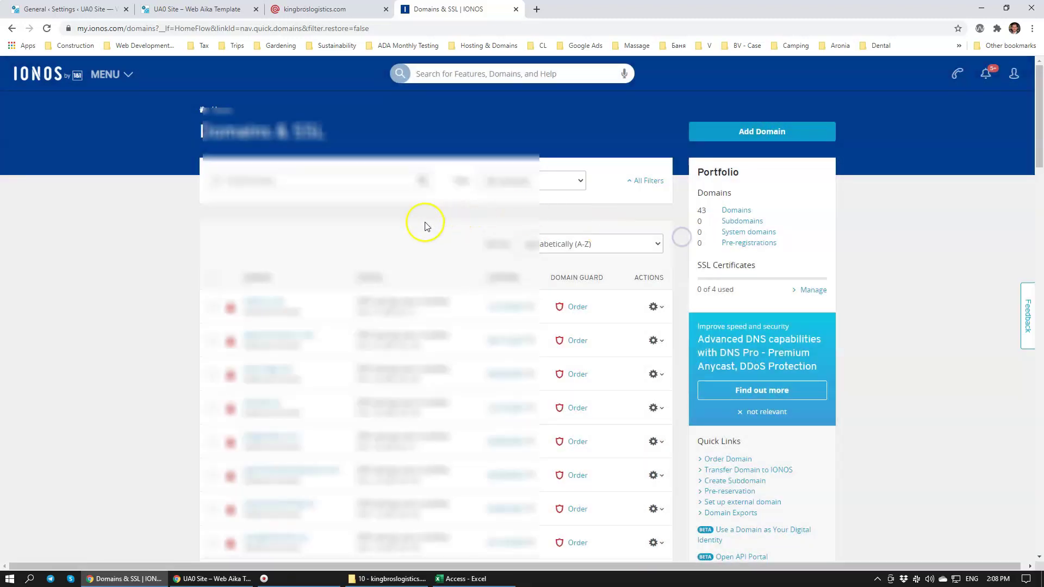
scroll(393, 233, "down", 1)
key("ctrl+f")
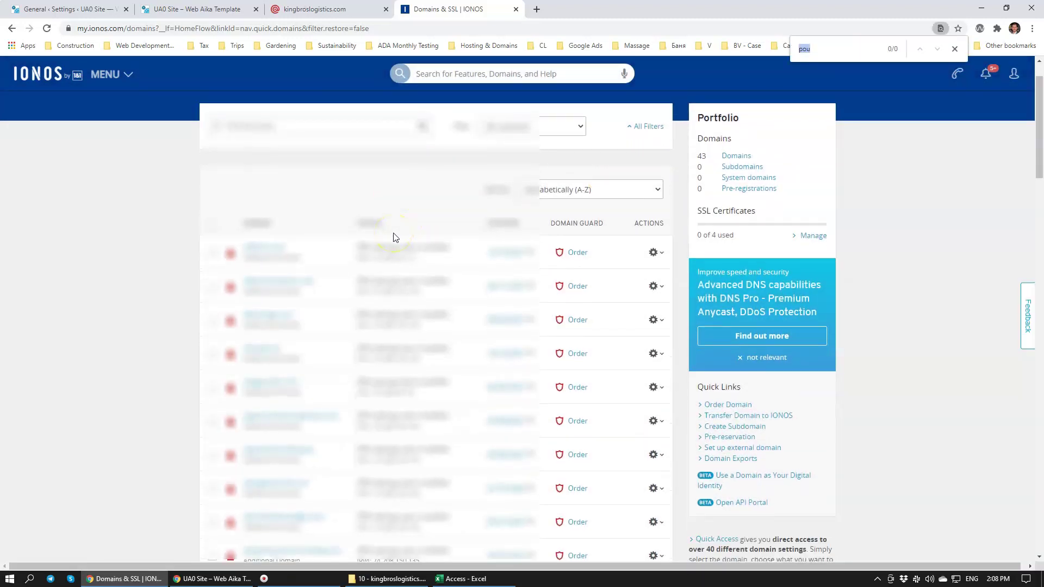
key("ctrl+v")
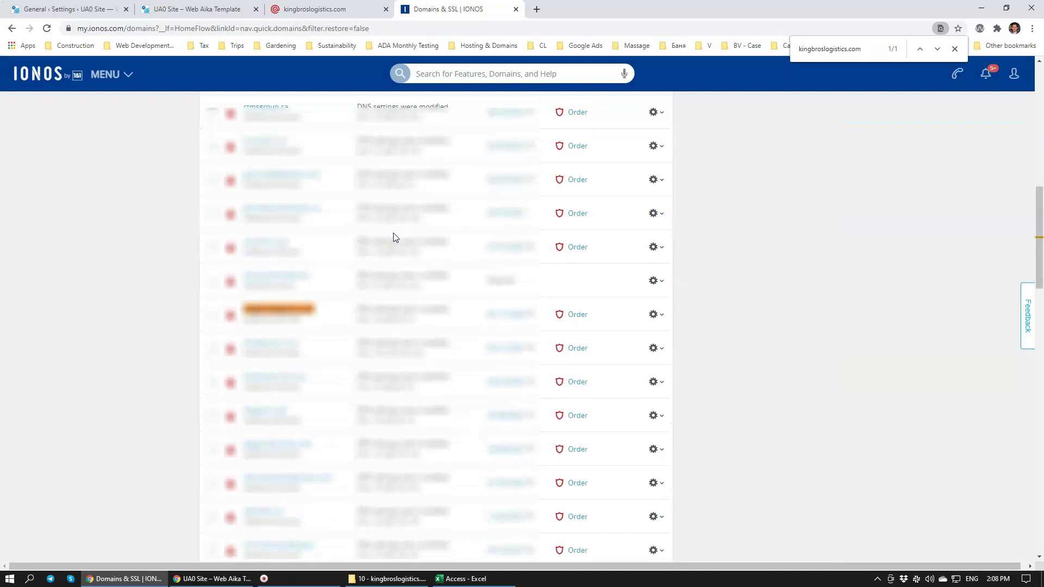
Add and save a TXT record for kingbroslogistics.com with Mailgun's SPF value
left_click(655, 315)
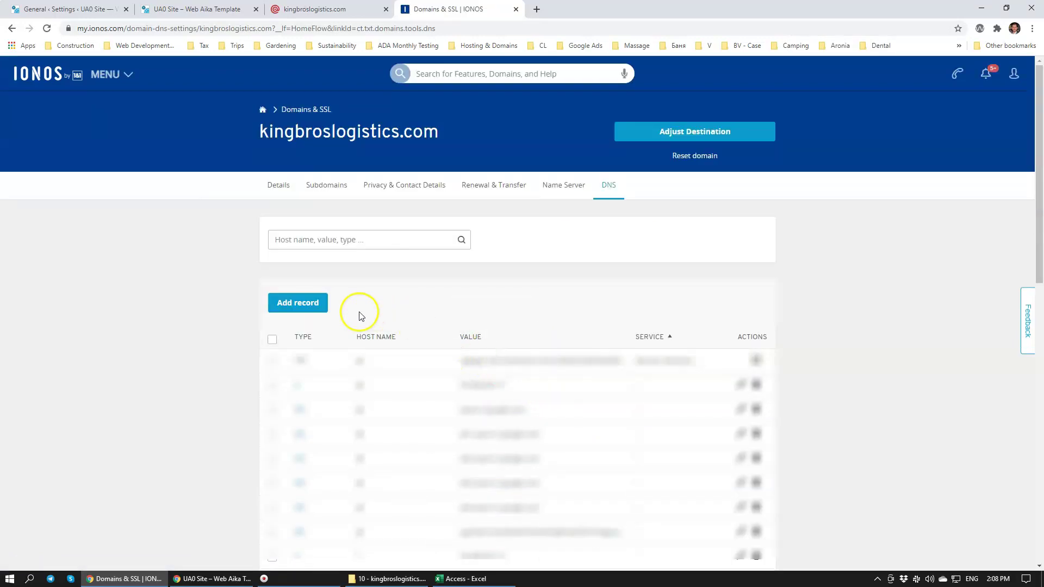
left_click(300, 304)
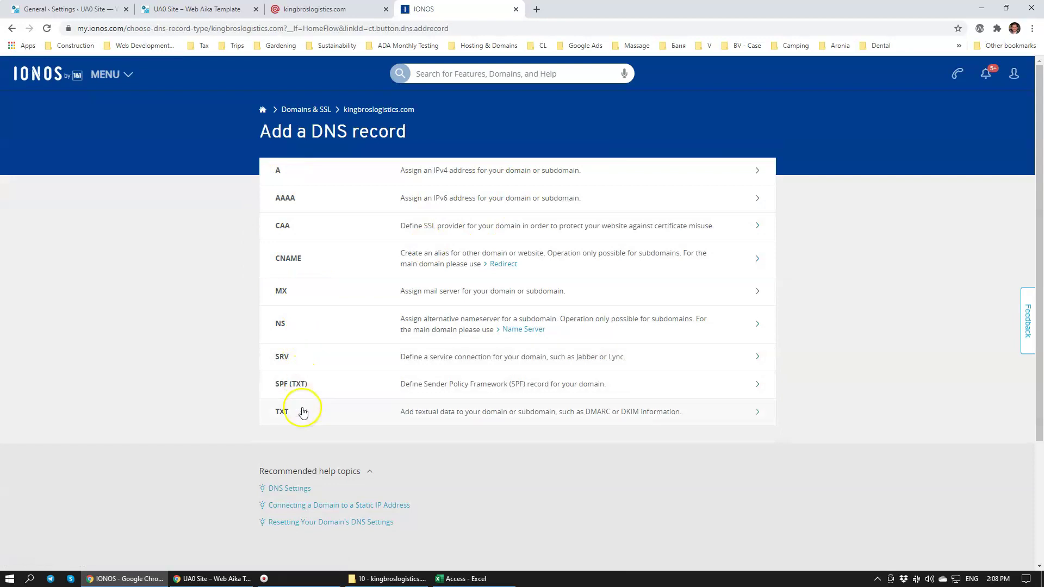
left_click(456, 215)
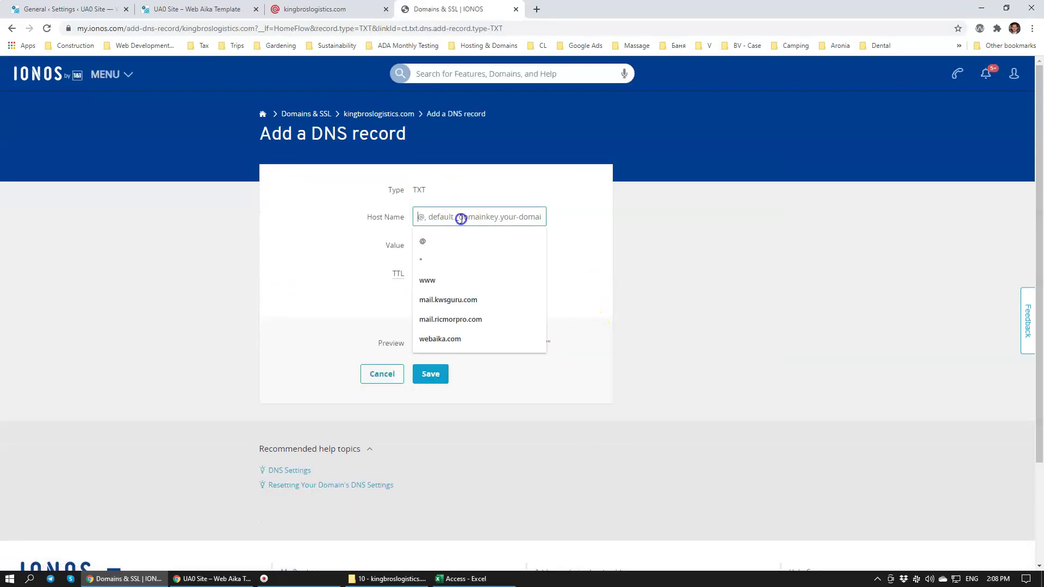
key("ctrl+v")
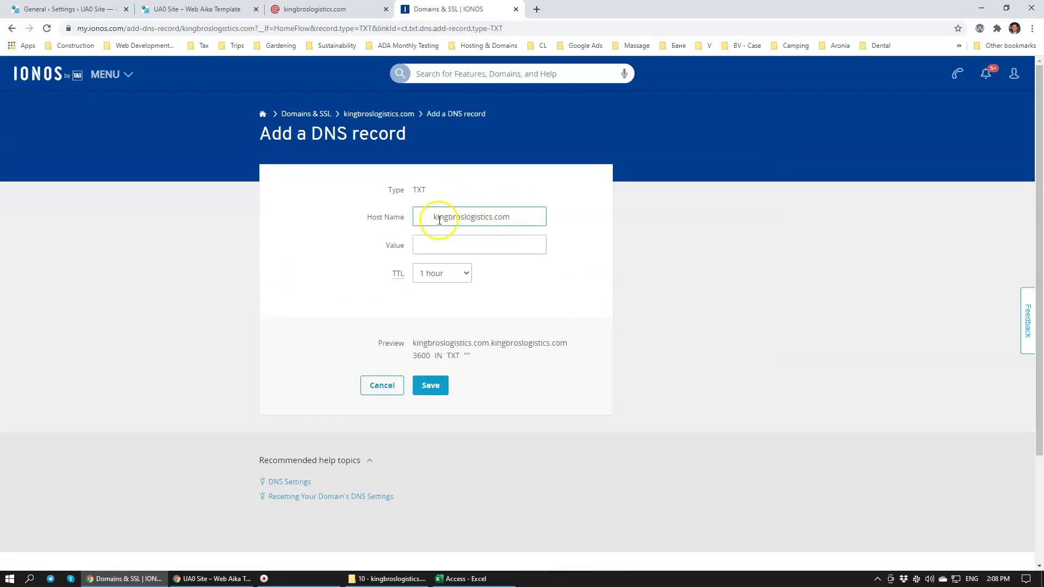
key("BackSpace")
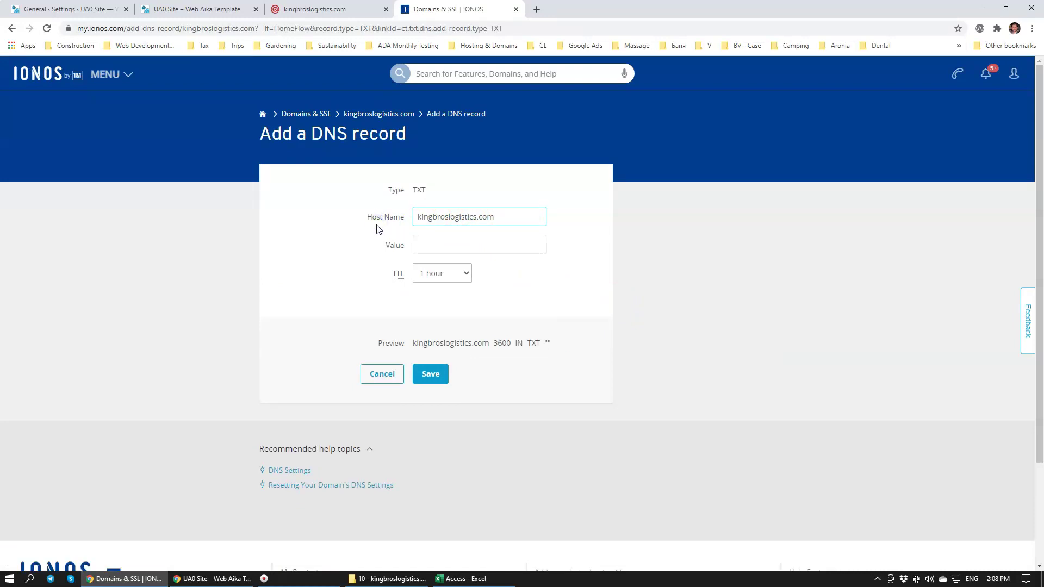
left_click(326, 11)
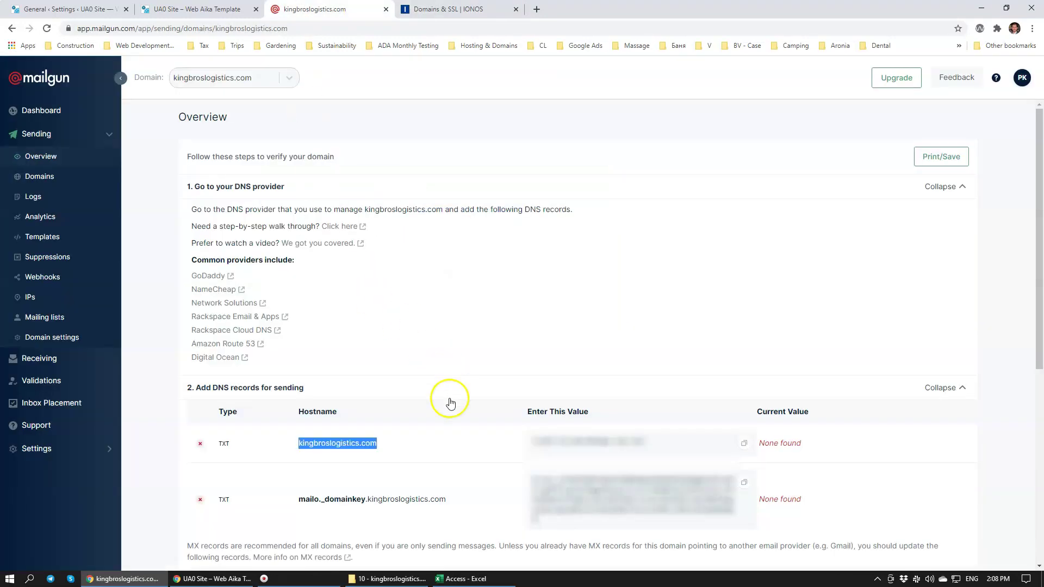
left_click(351, 444)
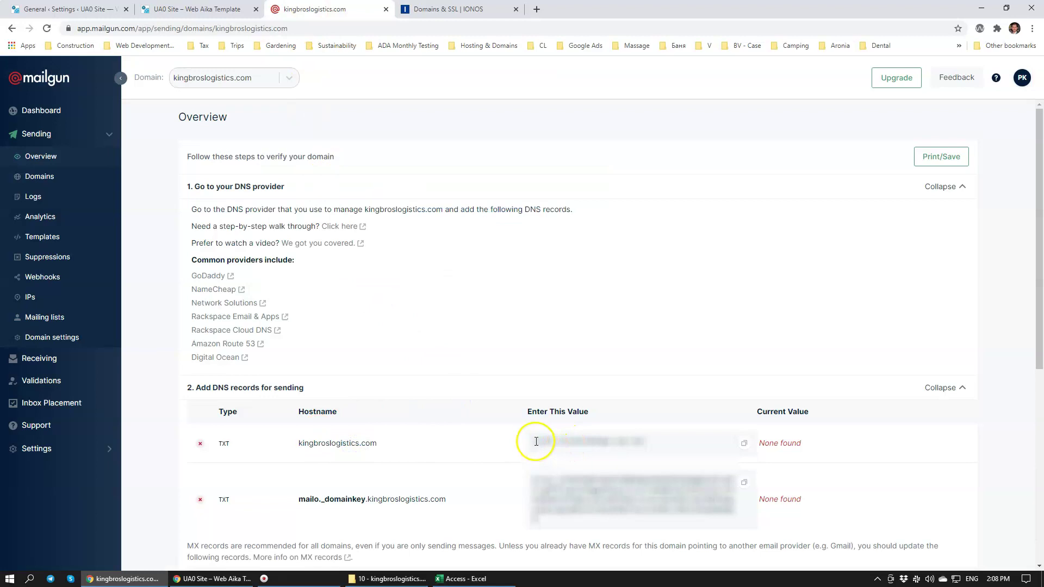
left_click(744, 443)
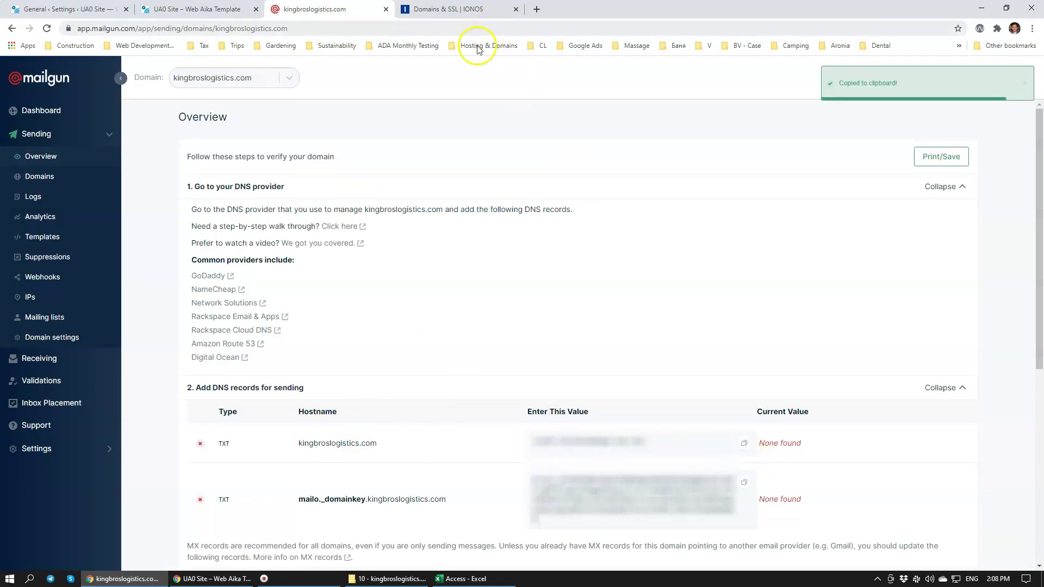
left_click(449, 9)
left_click(433, 246)
key("ctrl+v")
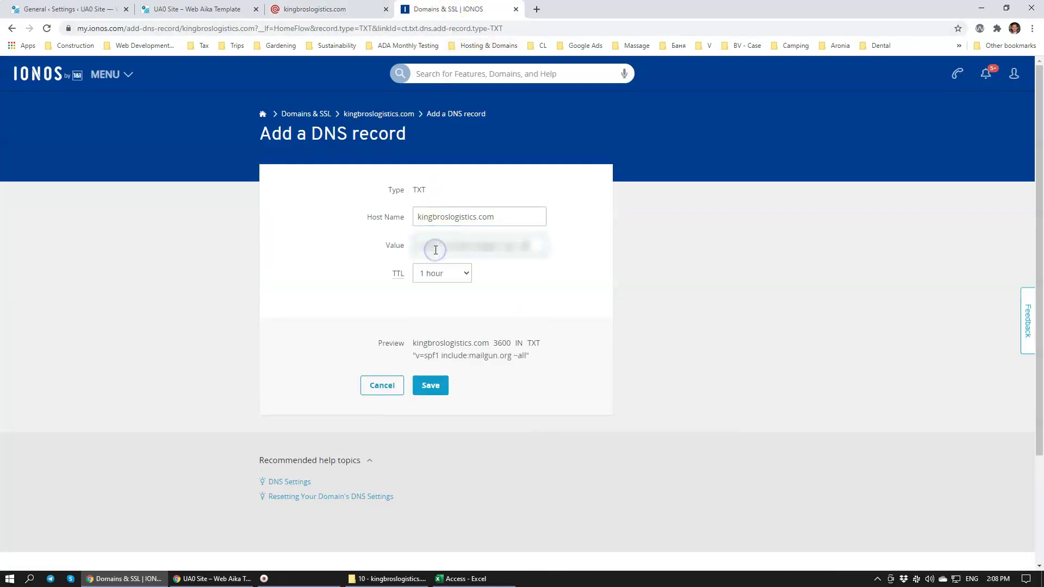
left_click(435, 391)
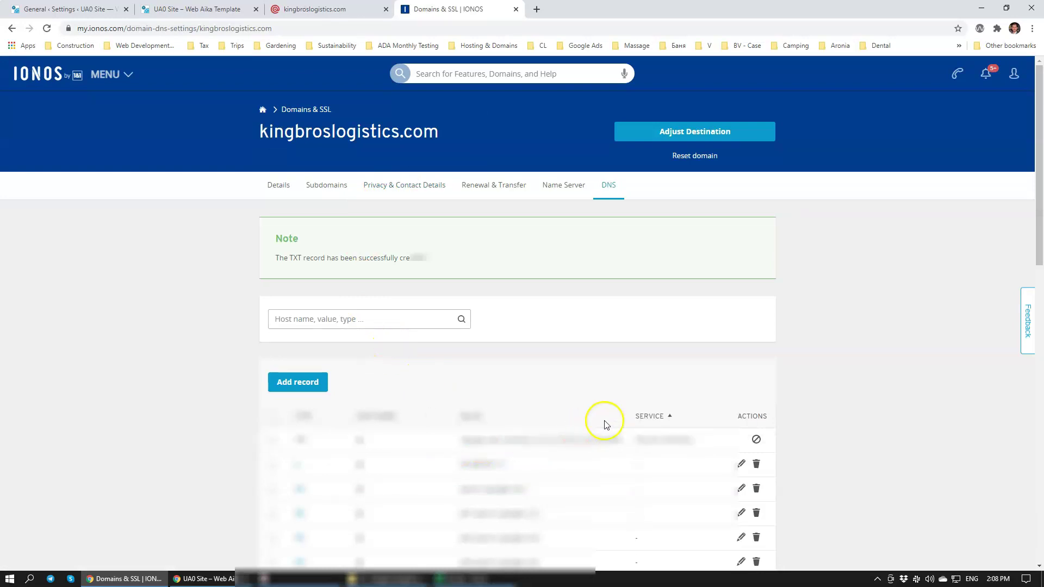
Add and save a mailo._domainkey TXT record with Mailgun's DKIM value
left_click(306, 382)
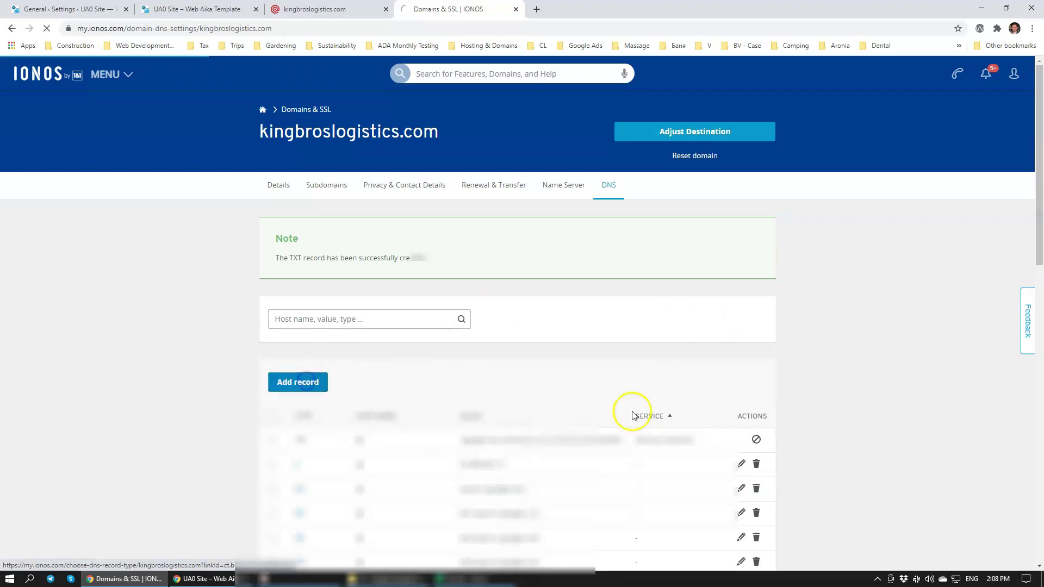
key("ctrl+shift+Tab")
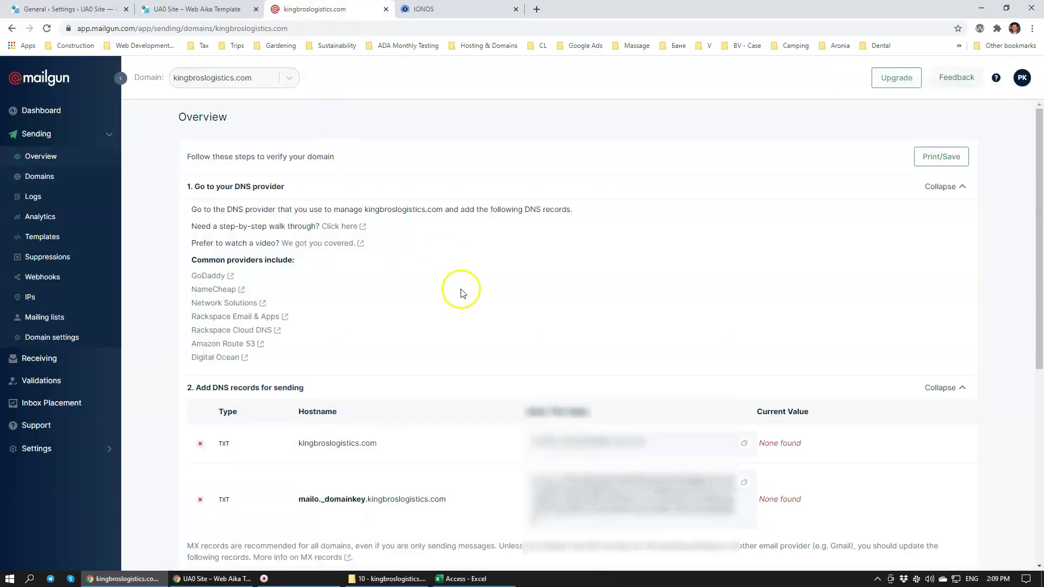
scroll(461, 294, "down", 2)
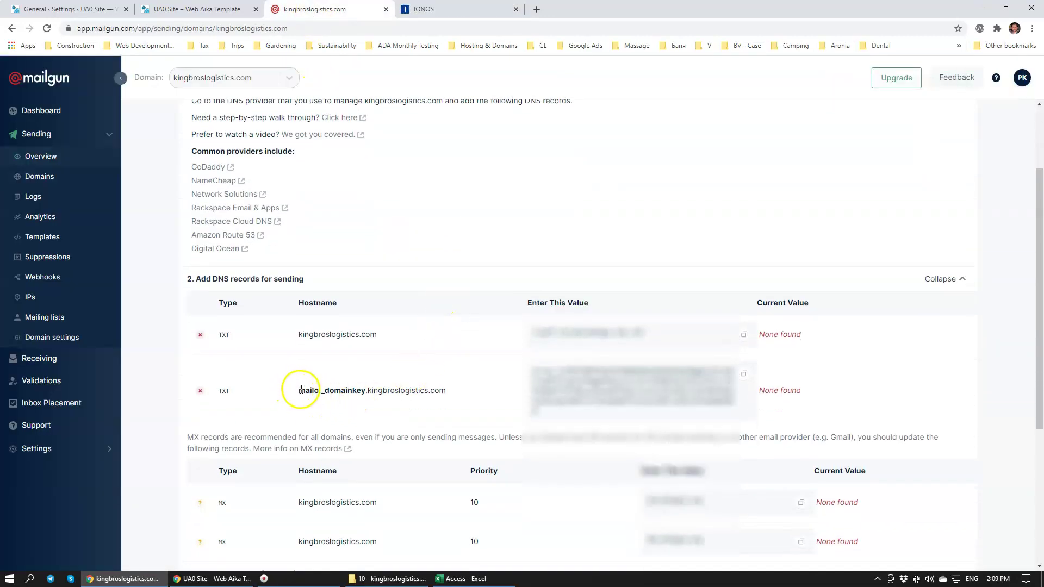
left_click_drag(301, 389, 427, 385)
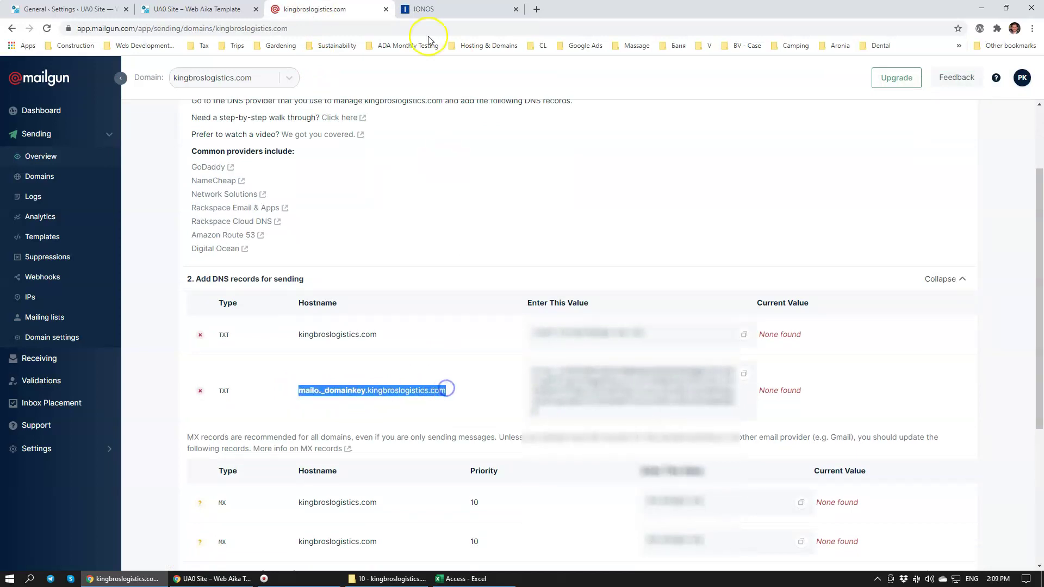
left_click(430, 9)
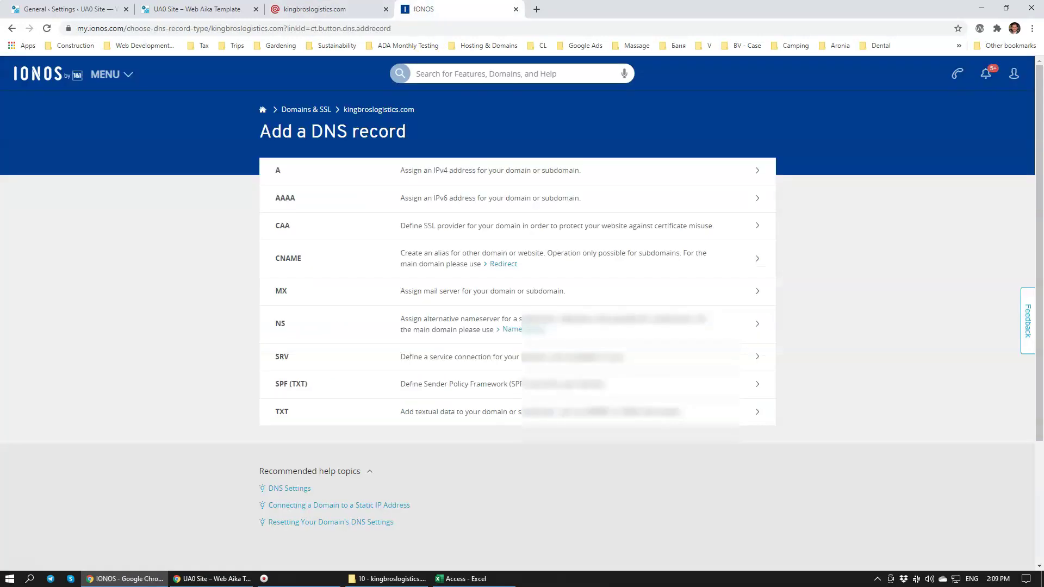
left_click(318, 411)
left_click(450, 217)
key("ctrl+v")
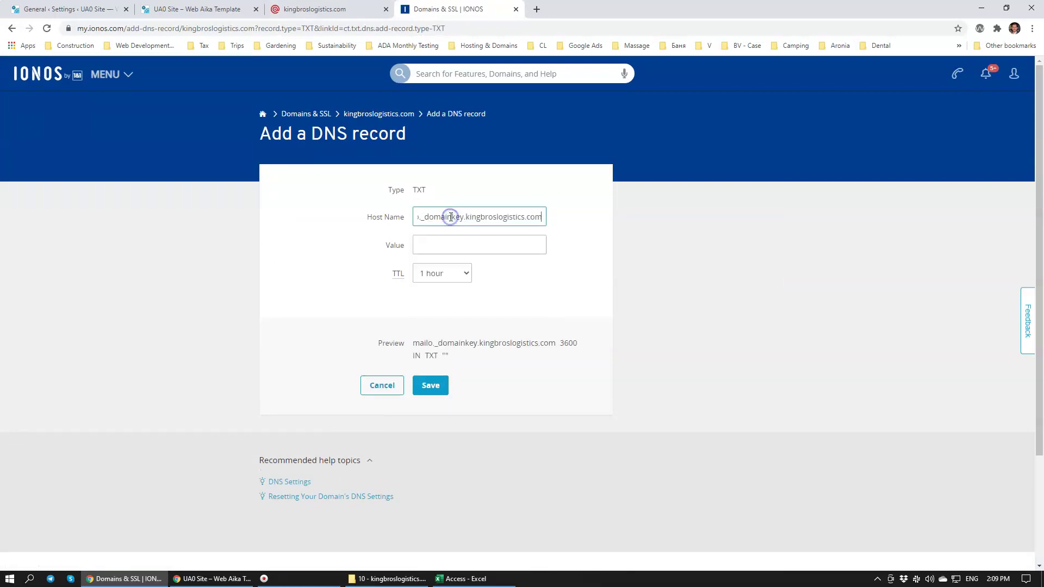
left_click(348, 9)
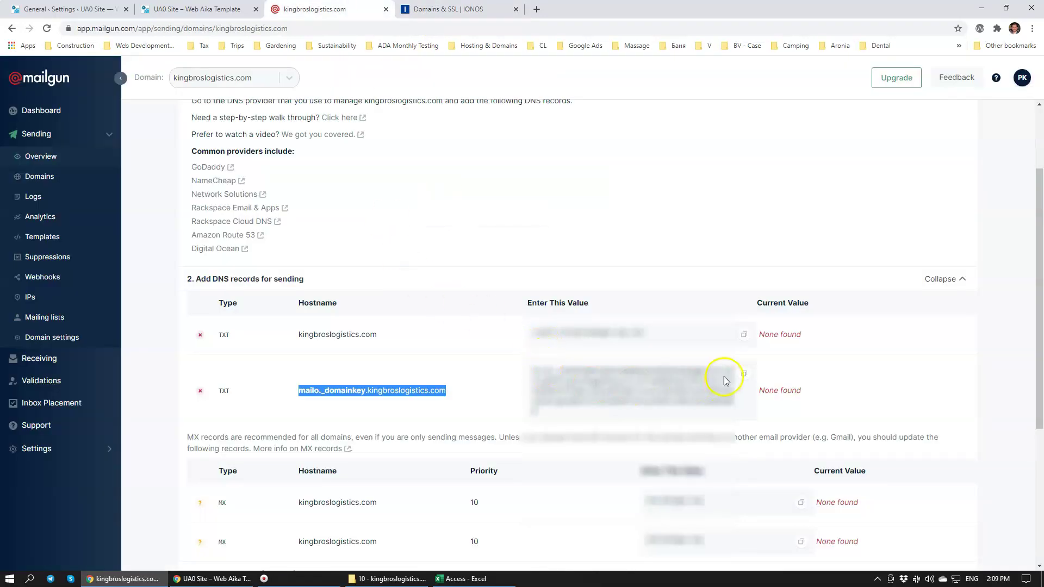
left_click(743, 374)
left_click(482, 9)
left_click(455, 244)
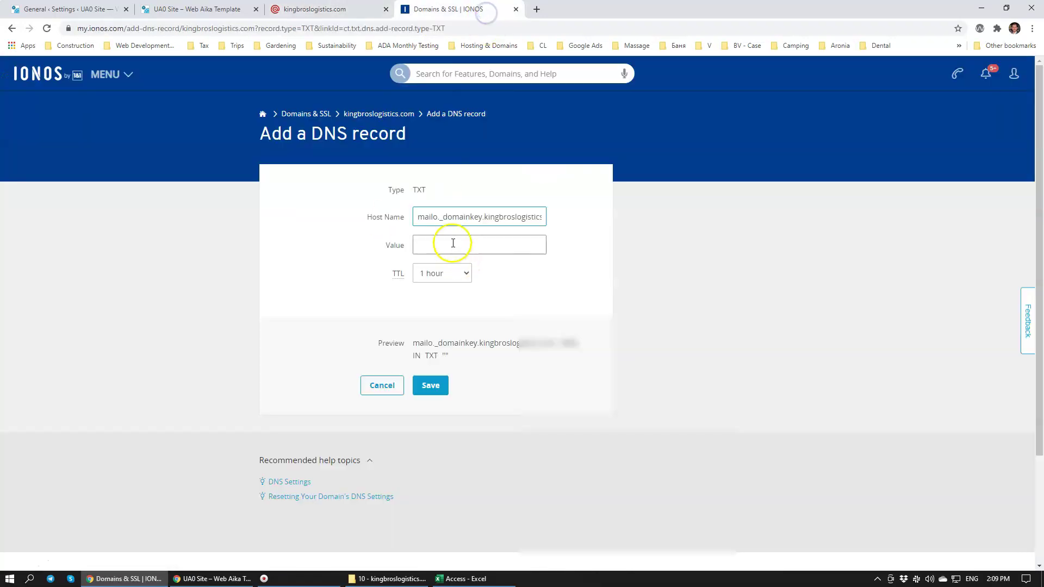
key("ctrl+v")
left_click(438, 417)
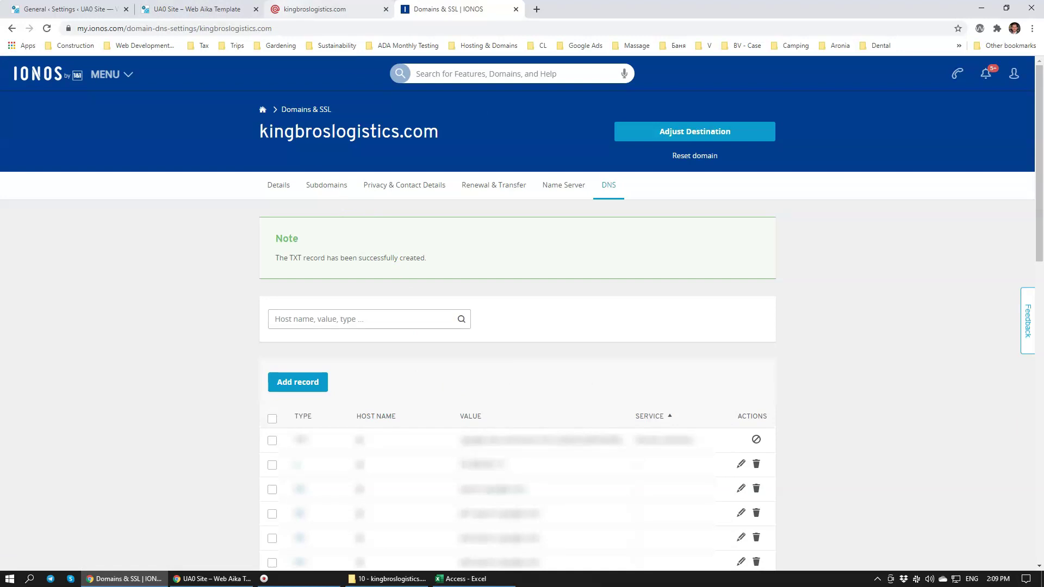
left_click(315, 10)
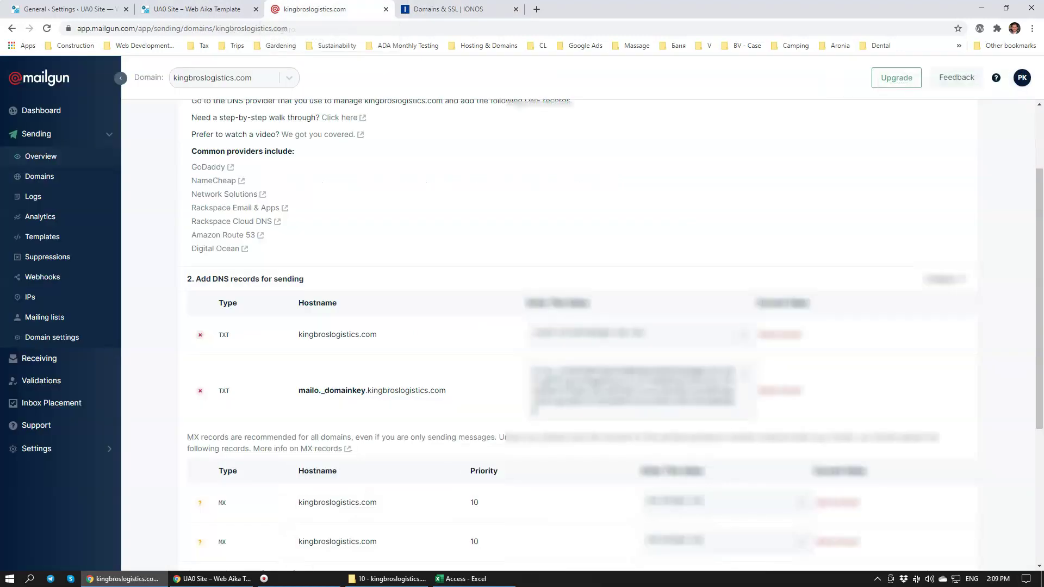
Have Mailgun verify the DNS settings so both sending TXT records show as verified
scroll(234, 280, "down", 3)
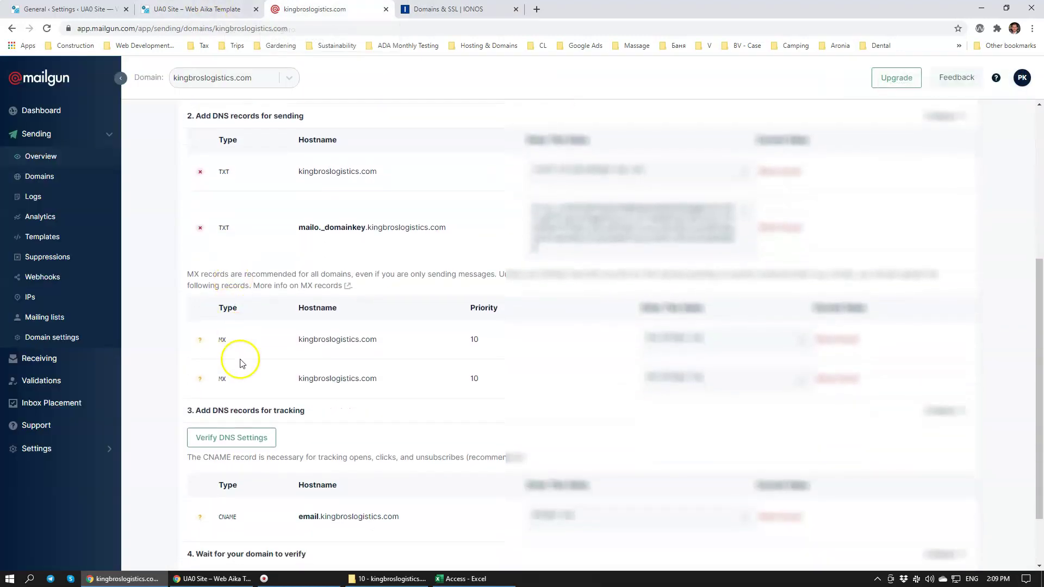
left_click(237, 443)
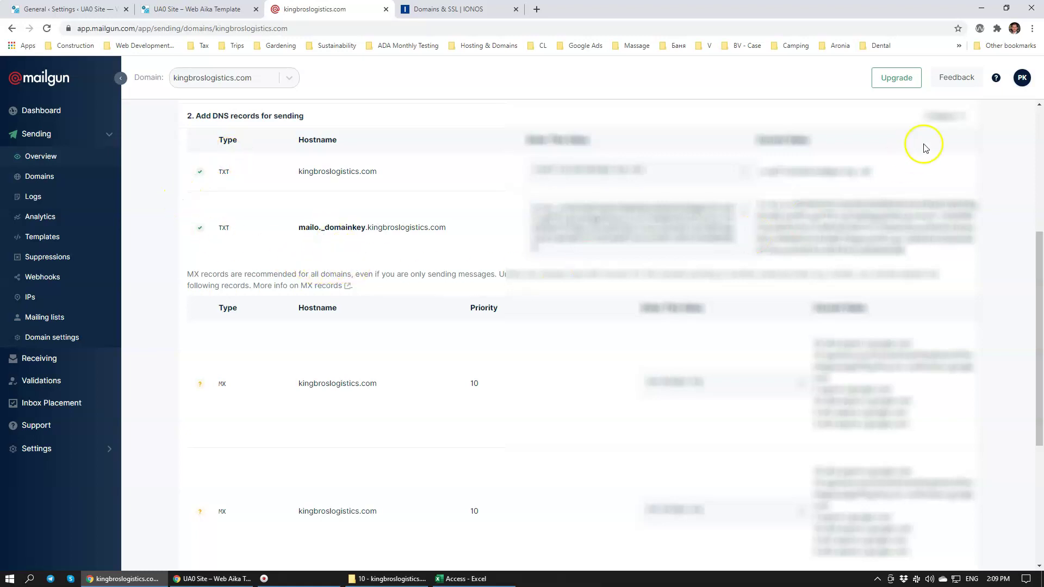
scroll(920, 217, "up", 5)
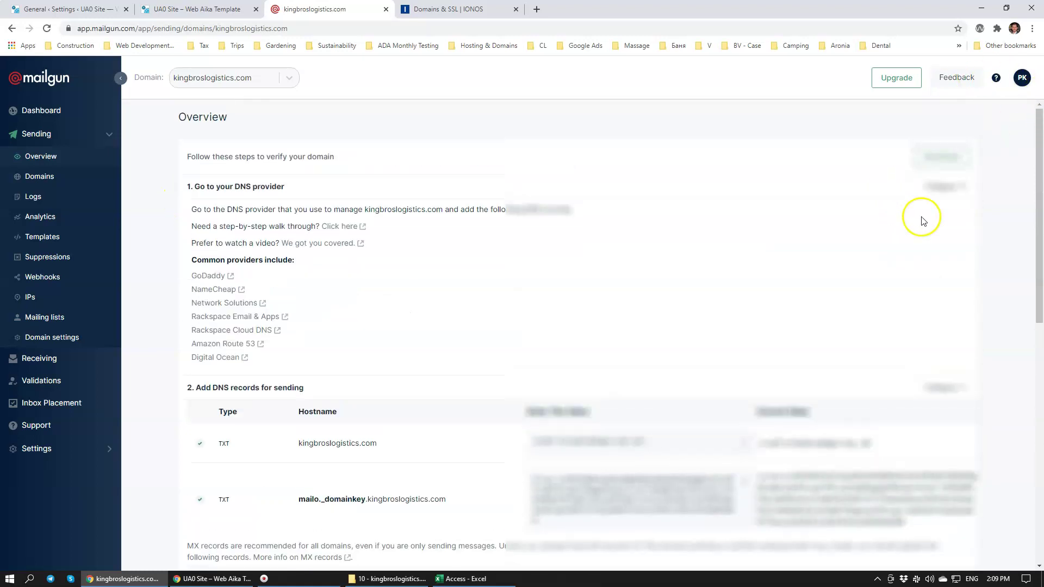
Reveal and copy the Private API key from Mailgun's API keys page
left_click(1023, 85)
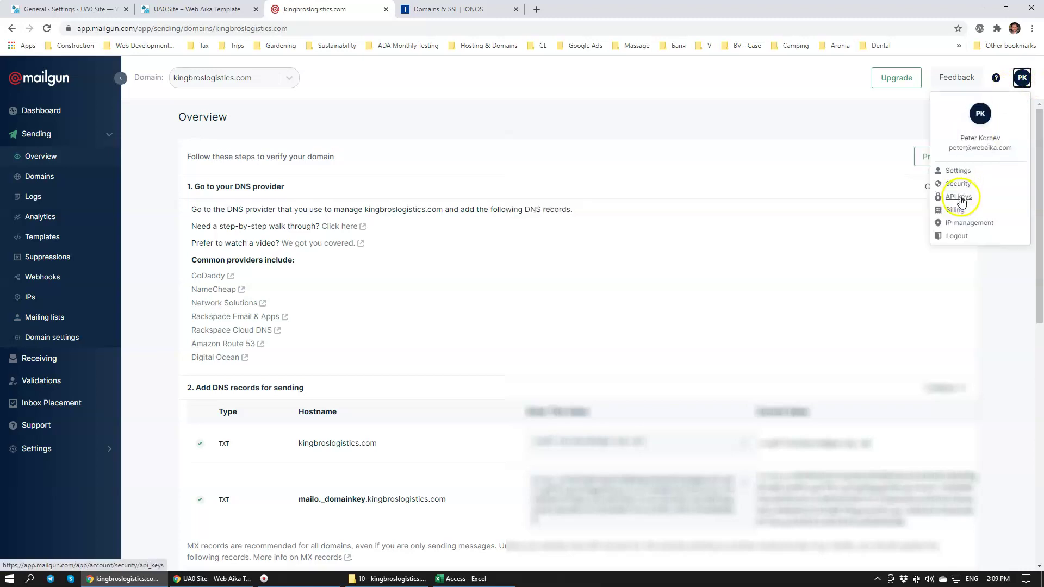
left_click(961, 188)
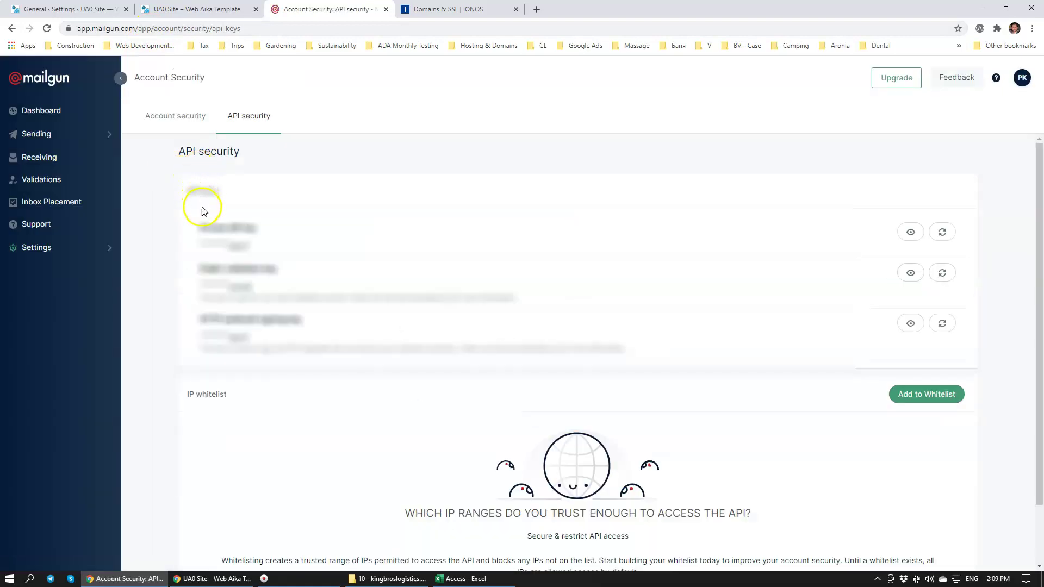
left_click(911, 232)
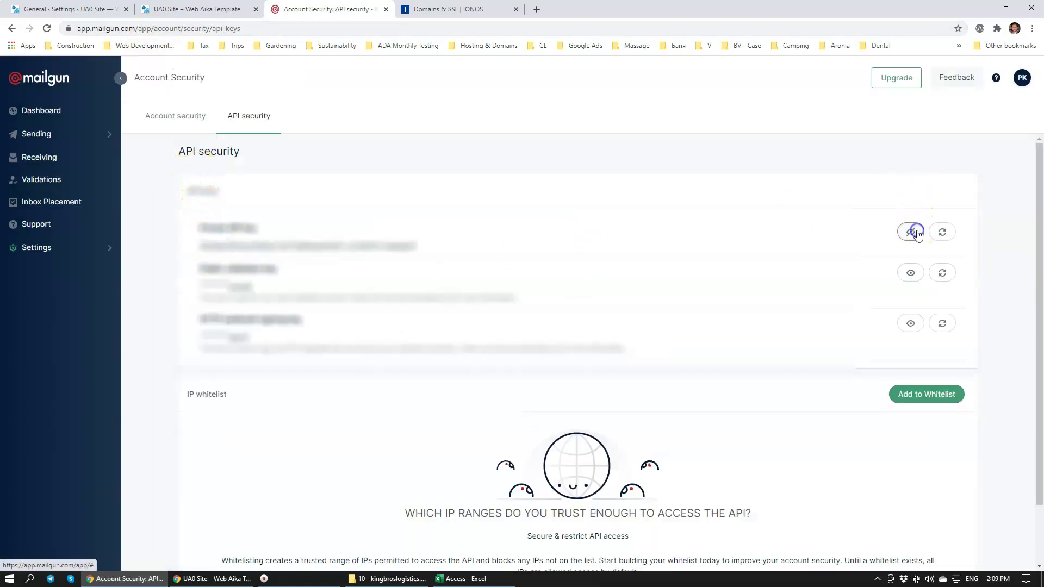
double_click(319, 246)
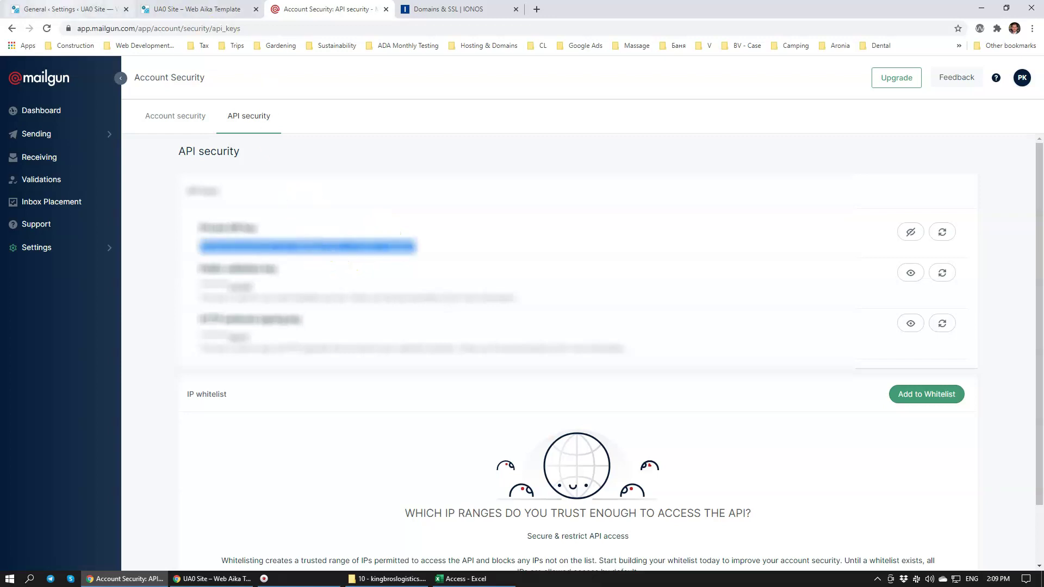
left_click(71, 9)
Paste the Mailgun private API key into WP Mail SMTP's Private API Key field
left_click(271, 471)
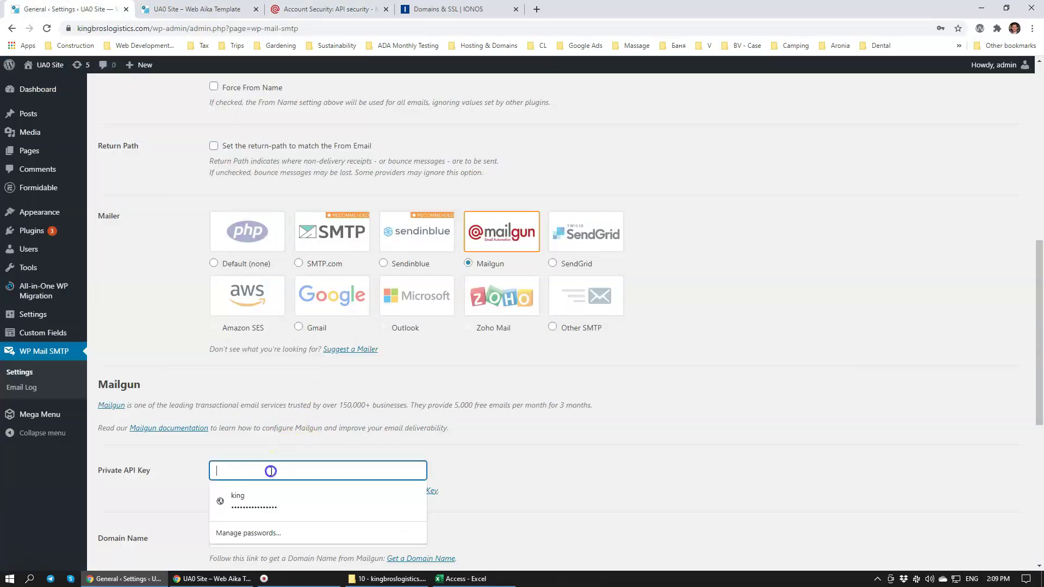
key("ctrl+v")
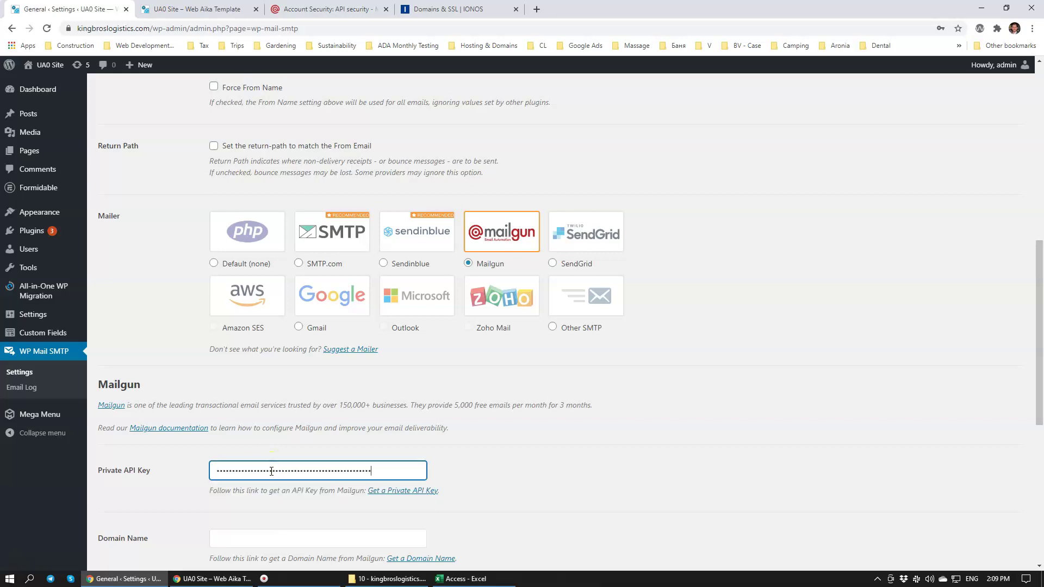
scroll(178, 478, "down", 3)
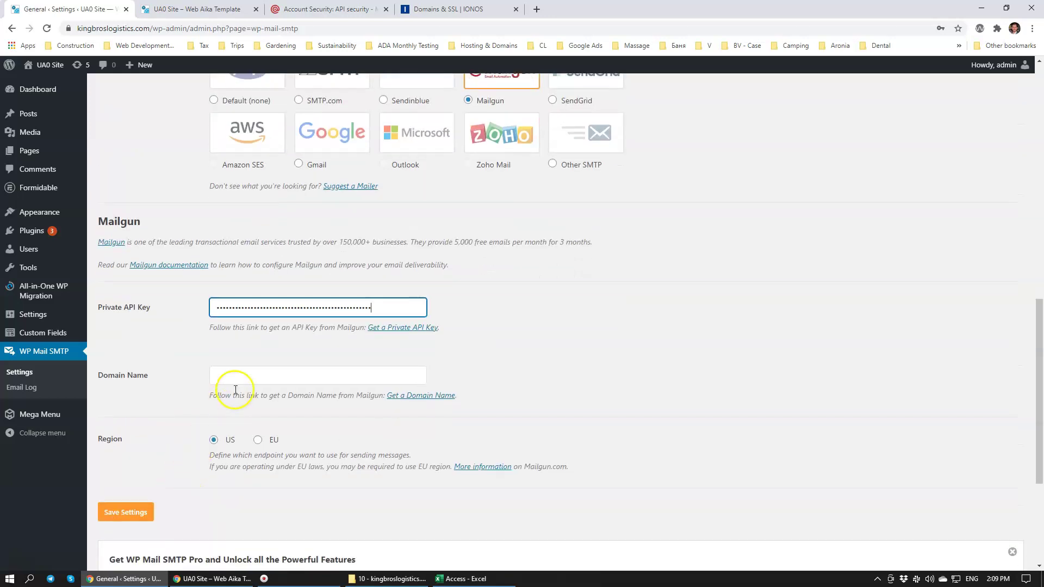
left_click(238, 383)
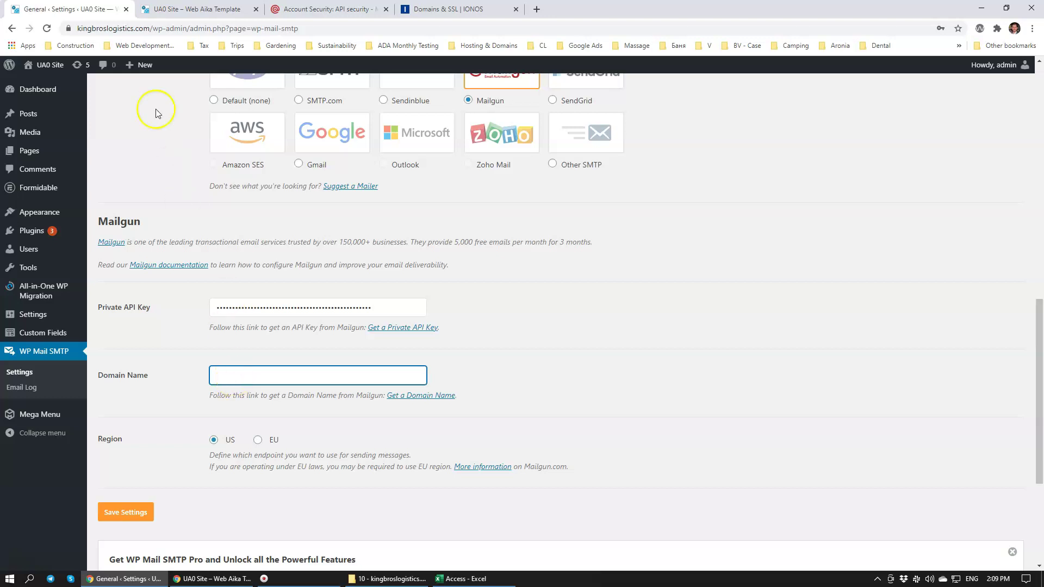
key("ctrl+Tab")
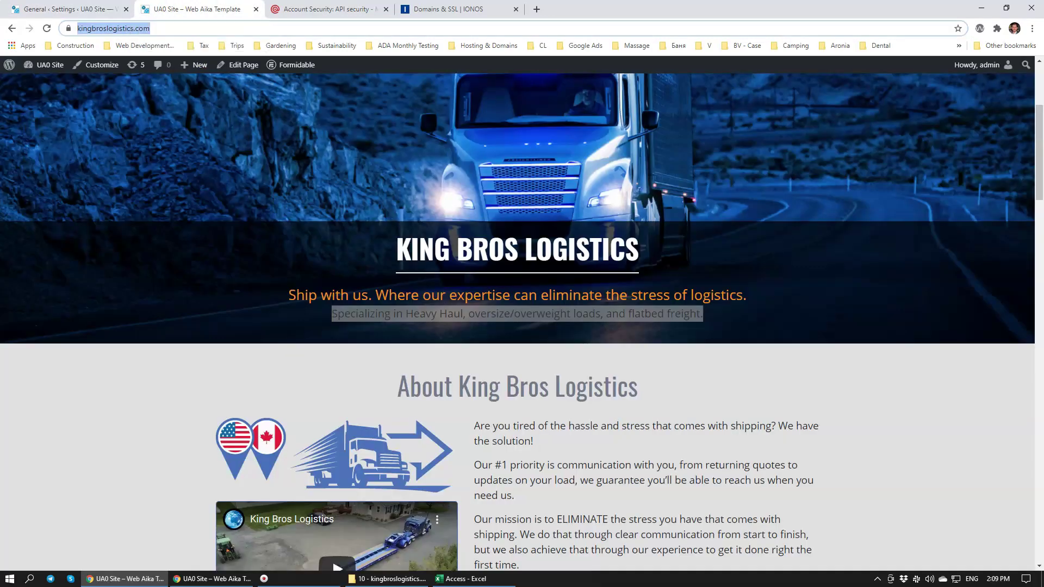
left_click(109, 10)
type("https://kingbroslogistics.com/")
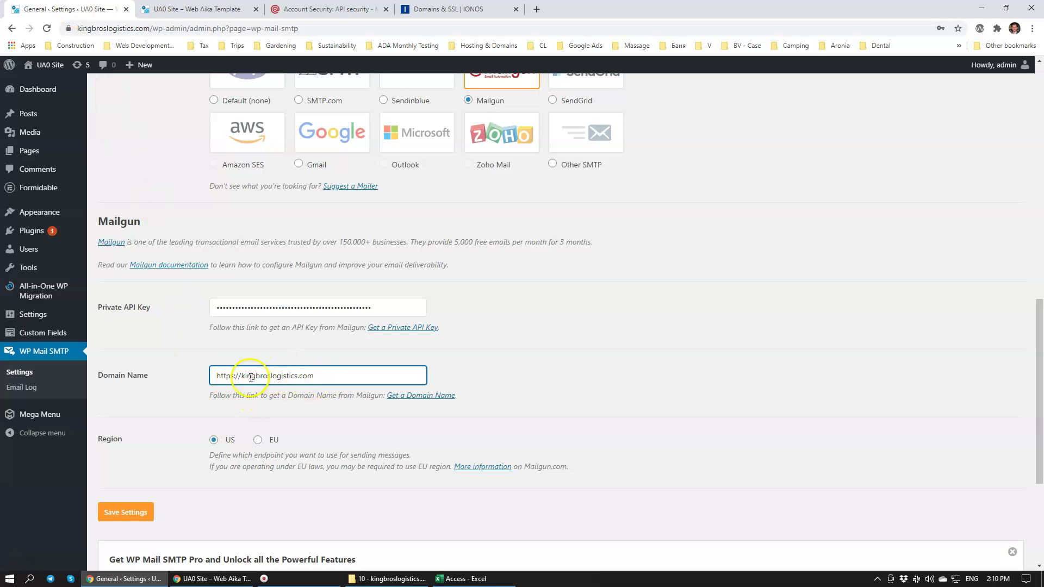
key("BackSpace")
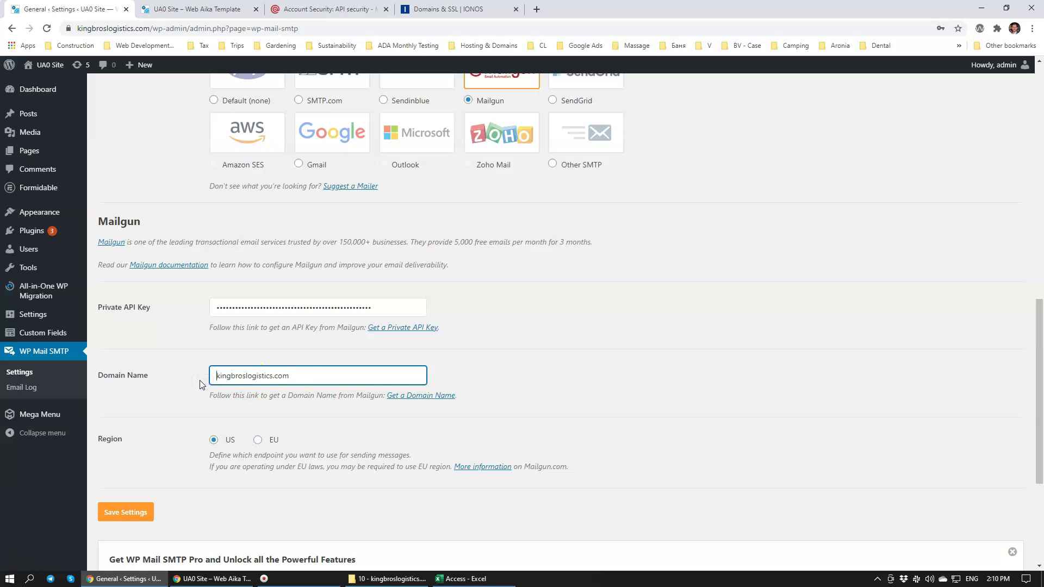
left_click(125, 514)
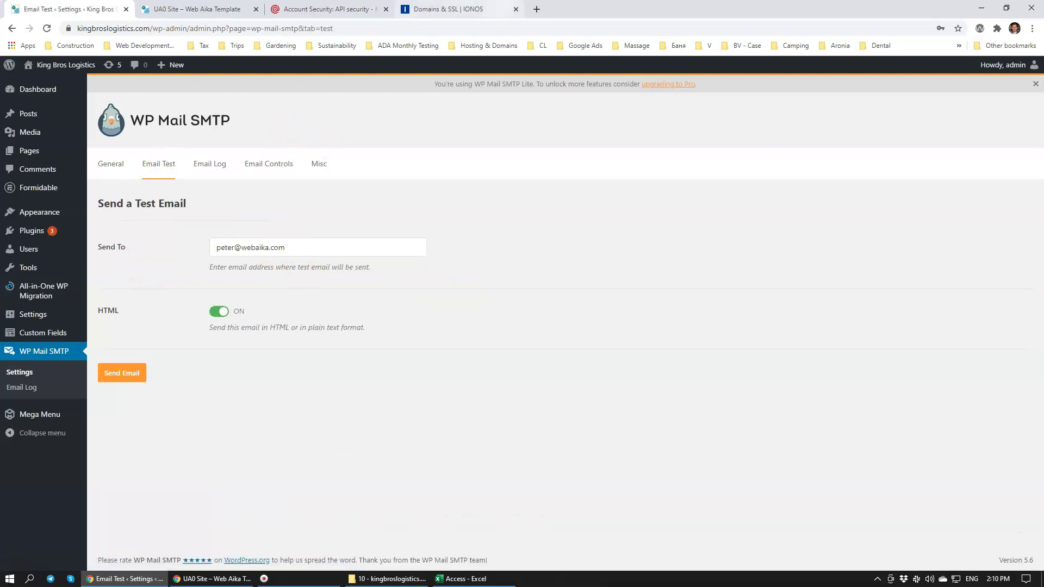
Send the HTML test email through Mailgun from WP Mail SMTP's Email Test page
left_click(113, 378)
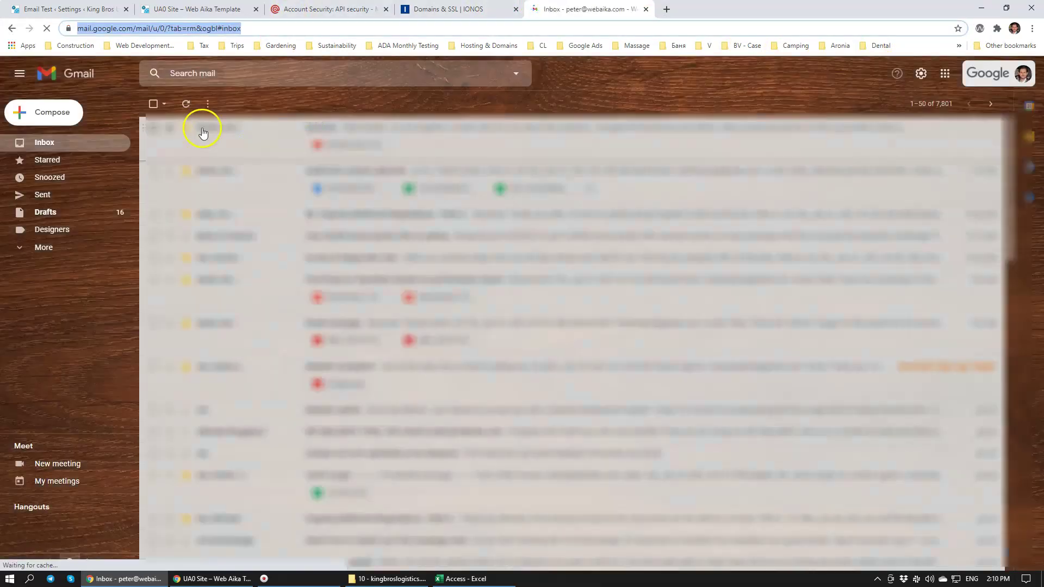
Confirm the WP Mail SMTP HTML test email arrived in the Gmail inbox
left_click(38, 143)
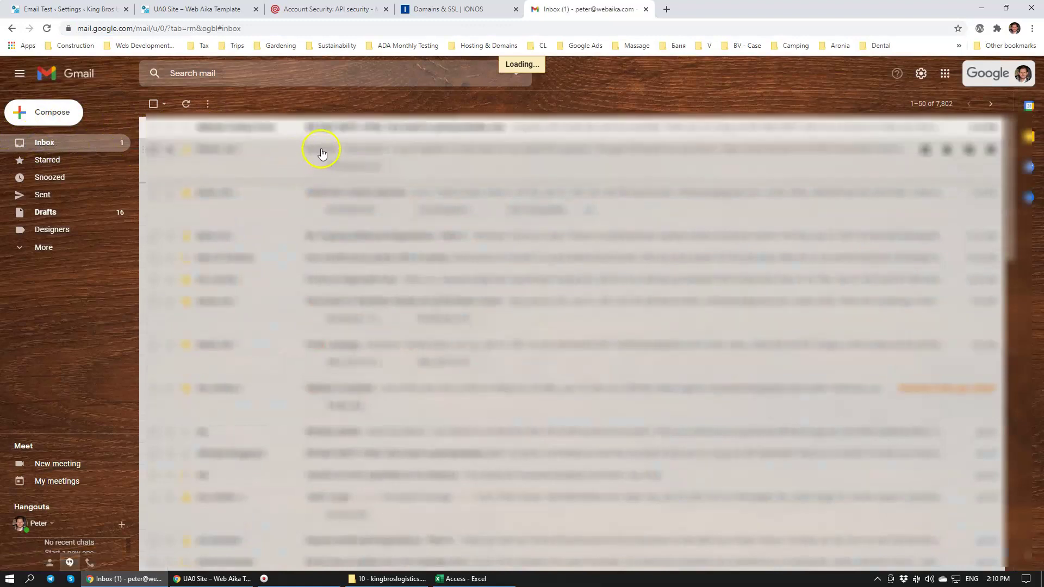
left_click(265, 129)
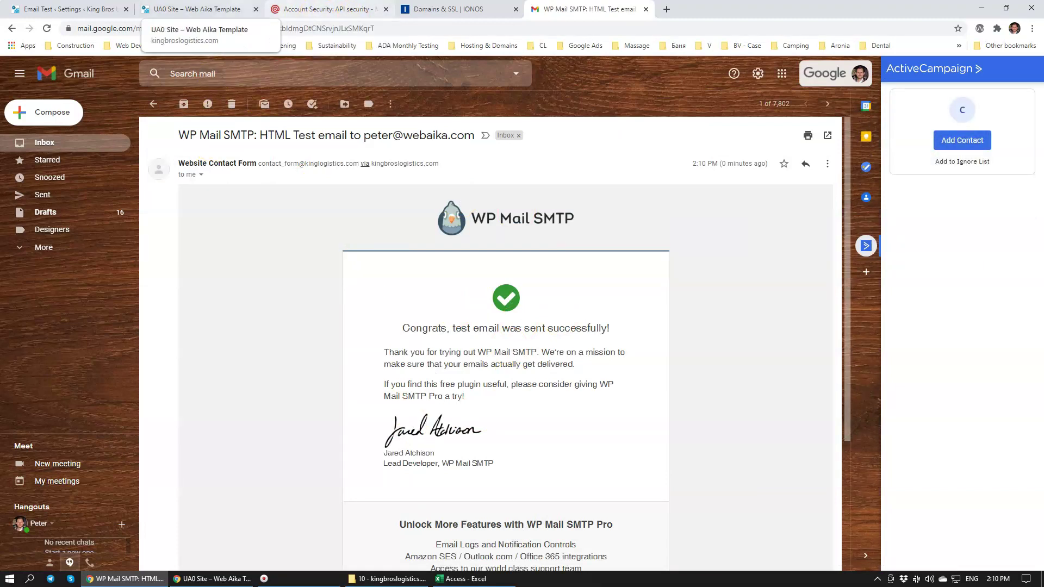
left_click(193, 9)
left_click(65, 9)
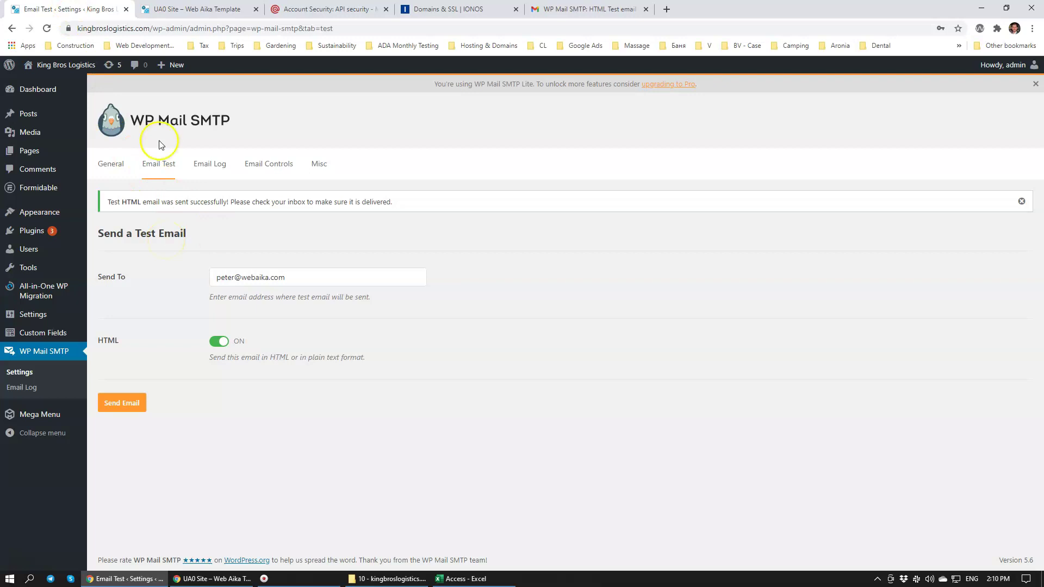
Open the settings of the second Contact Us form (ID 2) from Formidable's forms list
mouse_move(26, 191)
key("alt+Tab")
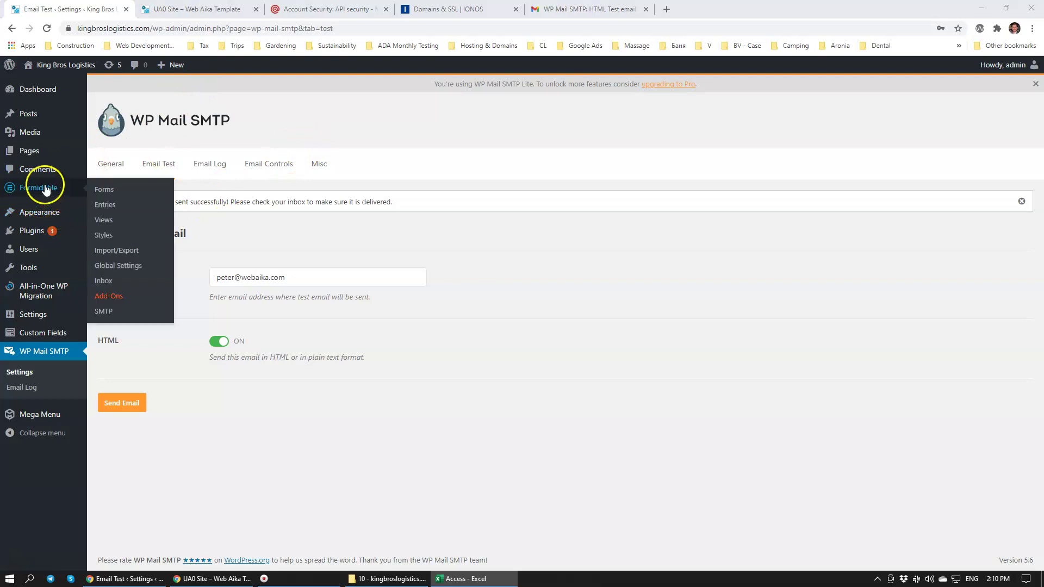
left_click(101, 190)
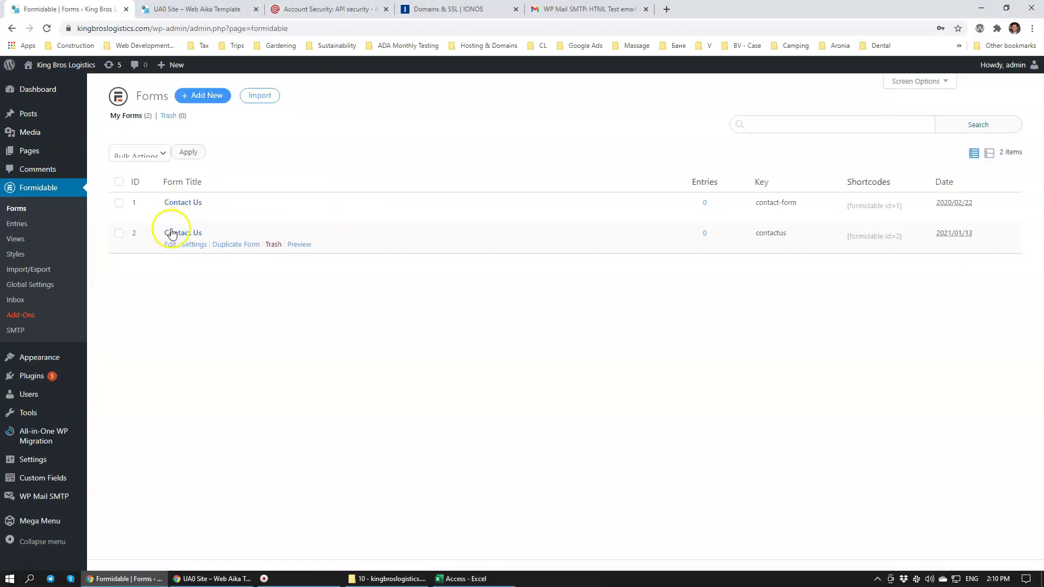
left_click(197, 245)
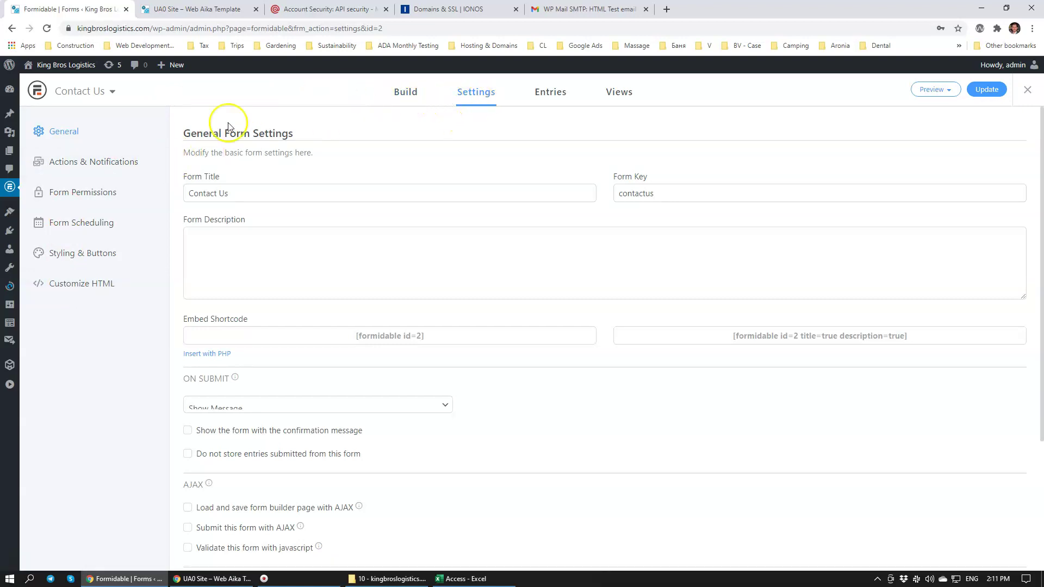
Expand the Send Email action and replace its To address with the copied address
left_click(86, 161)
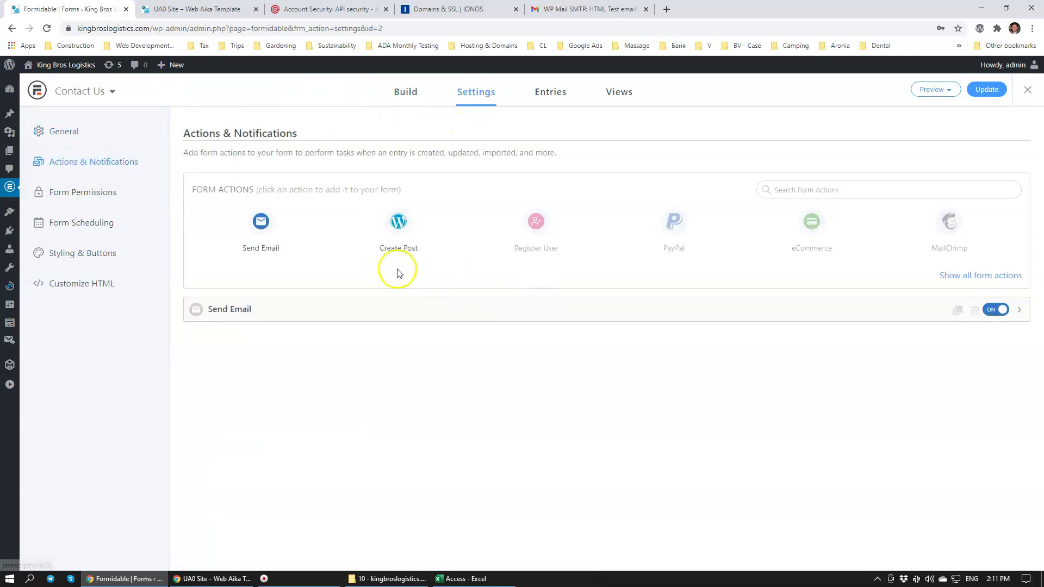
left_click(247, 310)
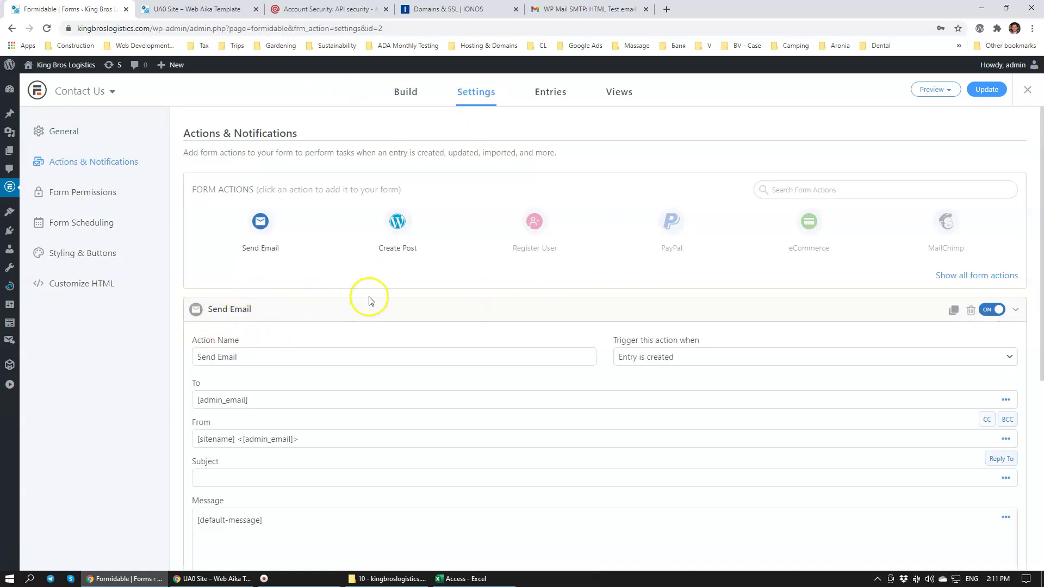
scroll(629, 355, "down", 1)
left_click(280, 351)
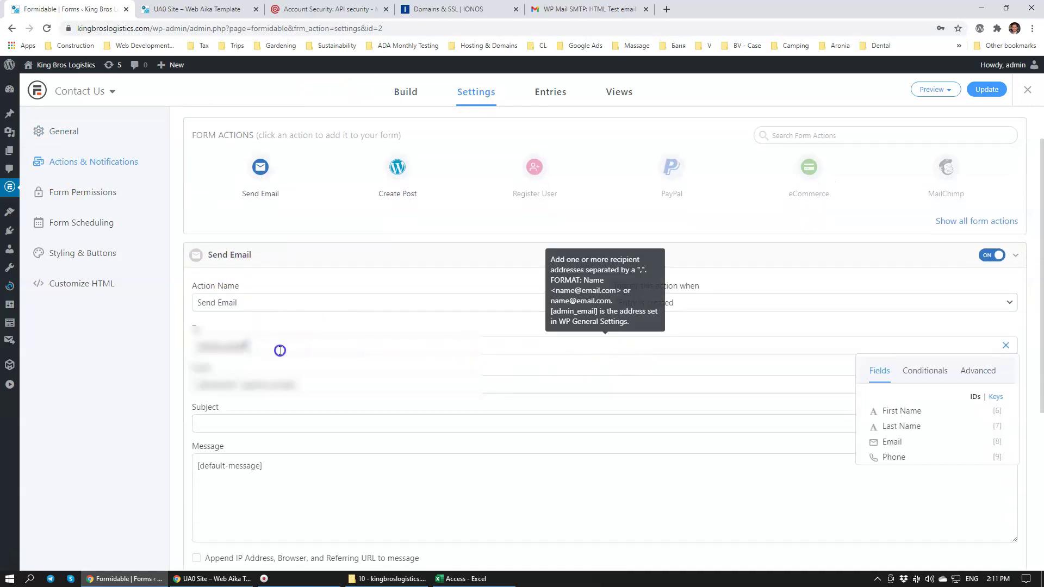
double_click(280, 350)
key("ctrl+v")
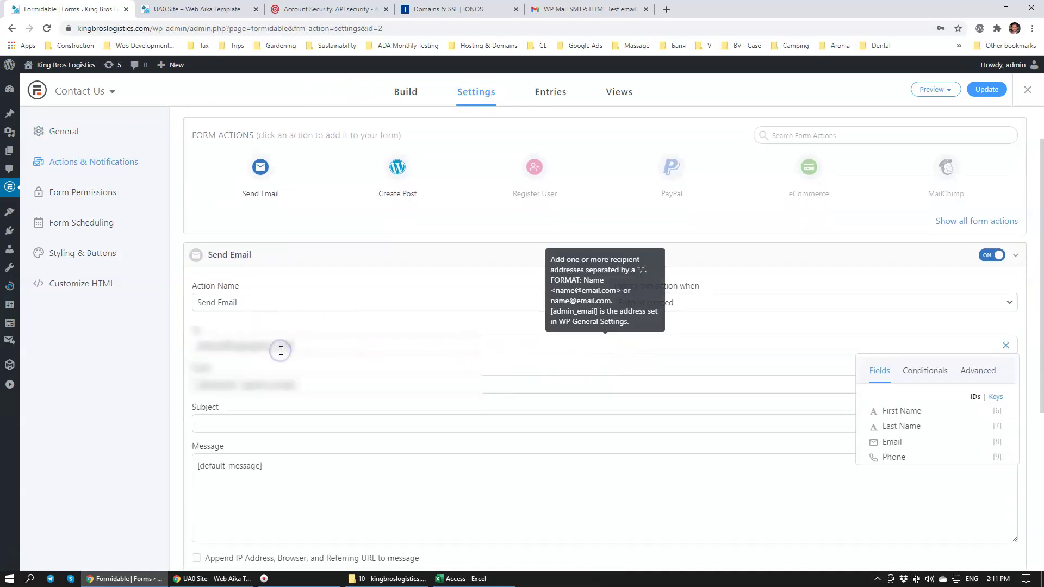
Replace the From address with the copied one, changing its first word to 'wordpress'
left_click(309, 385)
double_click(310, 386)
key("ctrl+v")
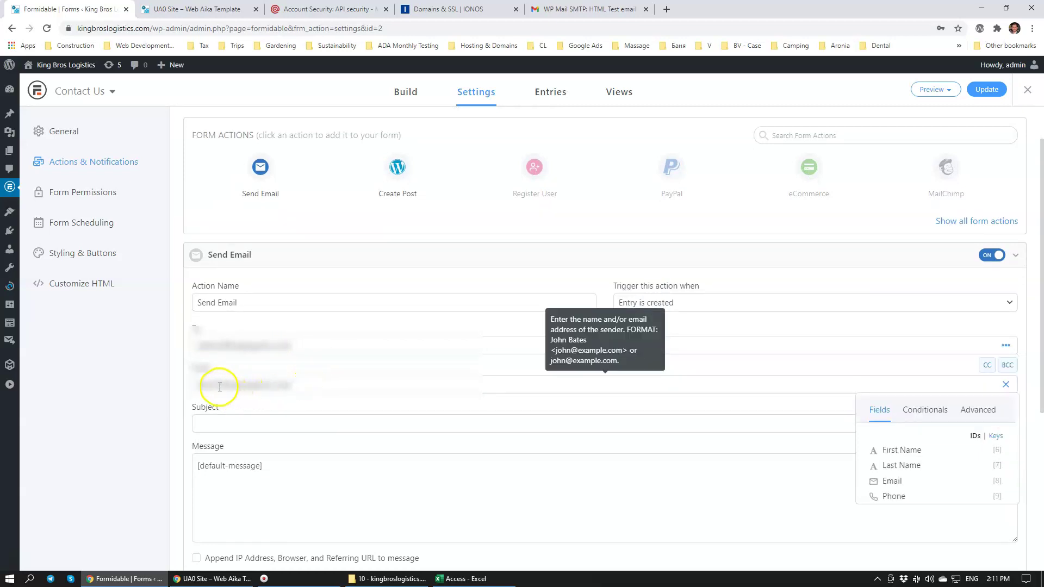
left_click_drag(219, 387, 165, 389)
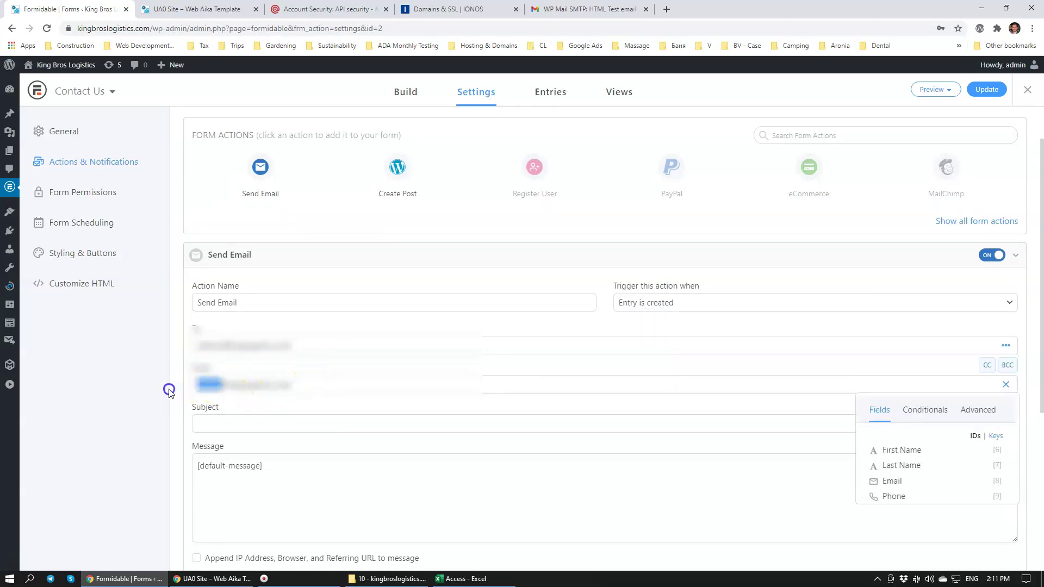
type("wordpress")
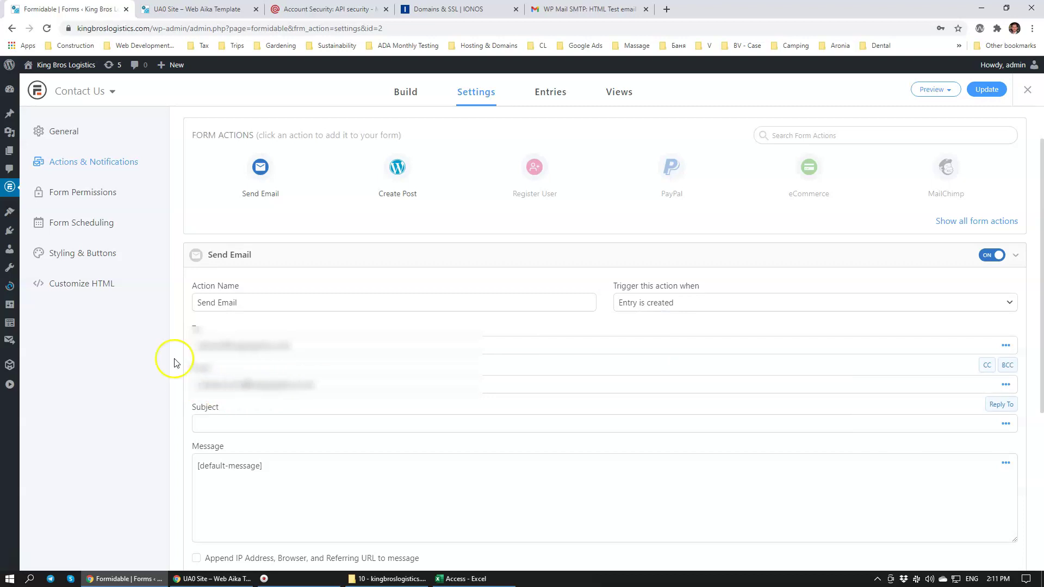
Set the email subject to 'Contact From from Website' and save with Update
left_click(257, 419)
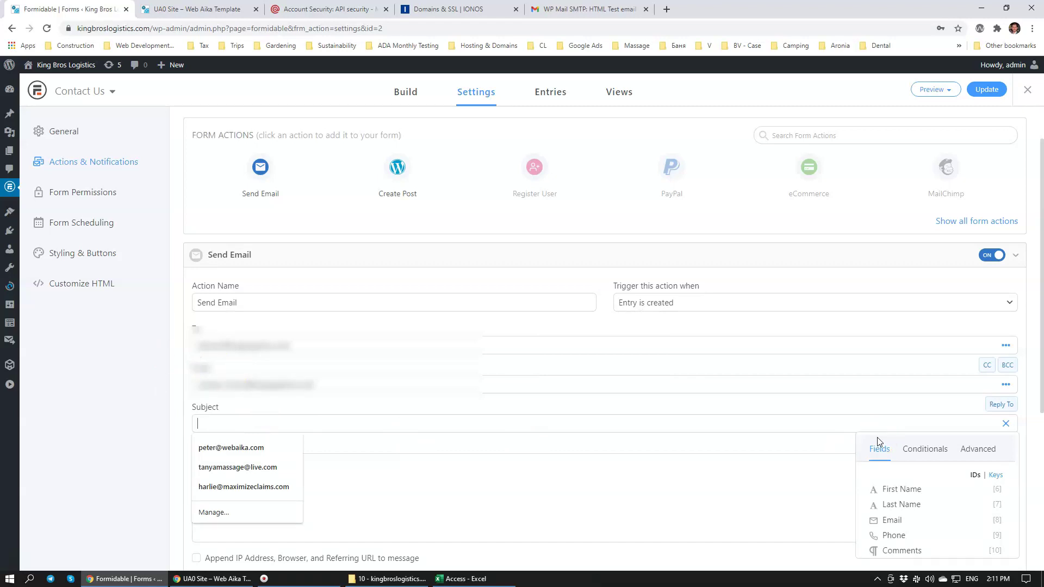
type("Contact F")
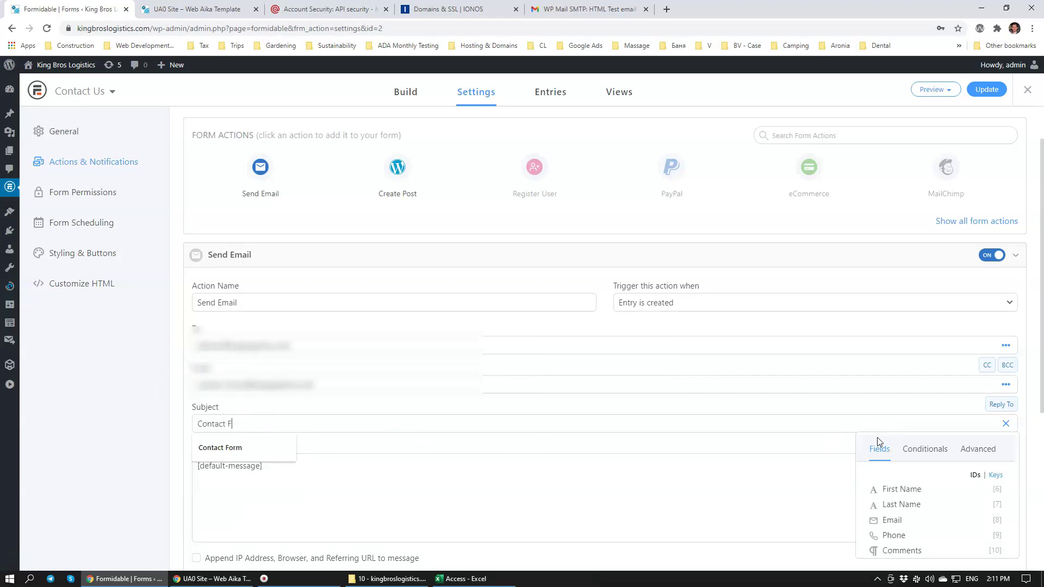
type("rom from Website")
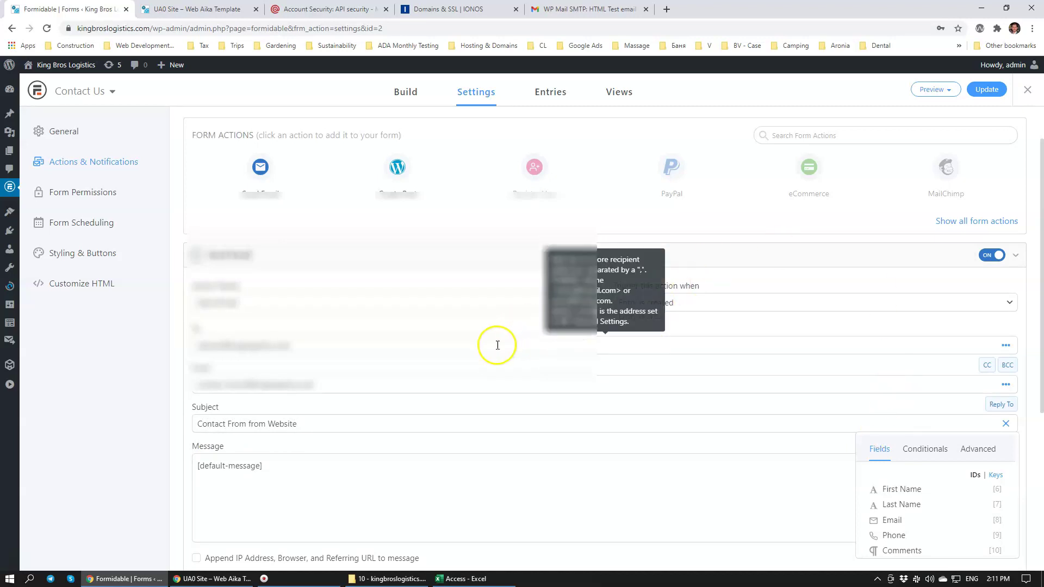
scroll(486, 356, "down", 1)
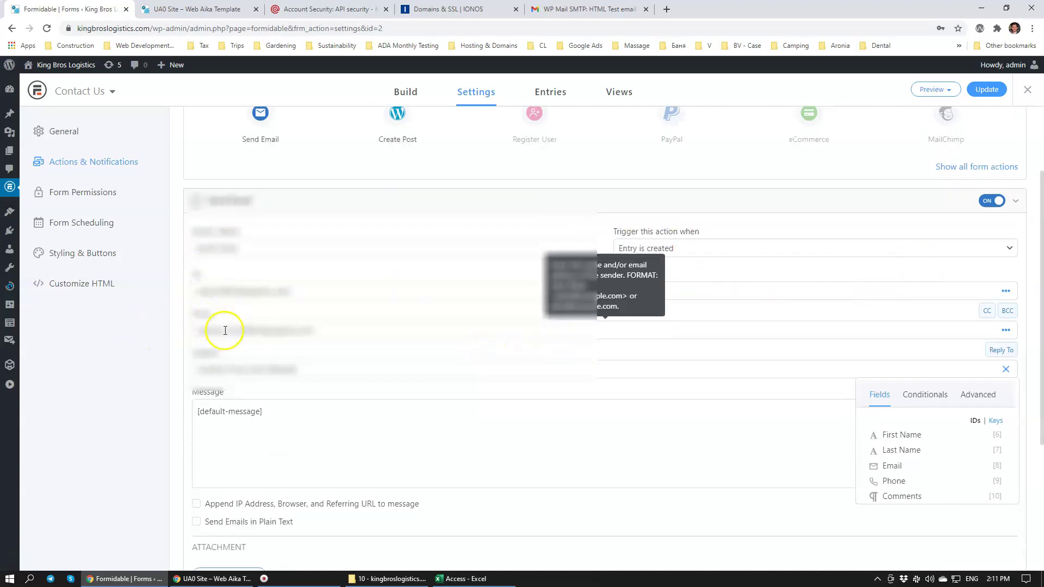
scroll(229, 327, "down", 1)
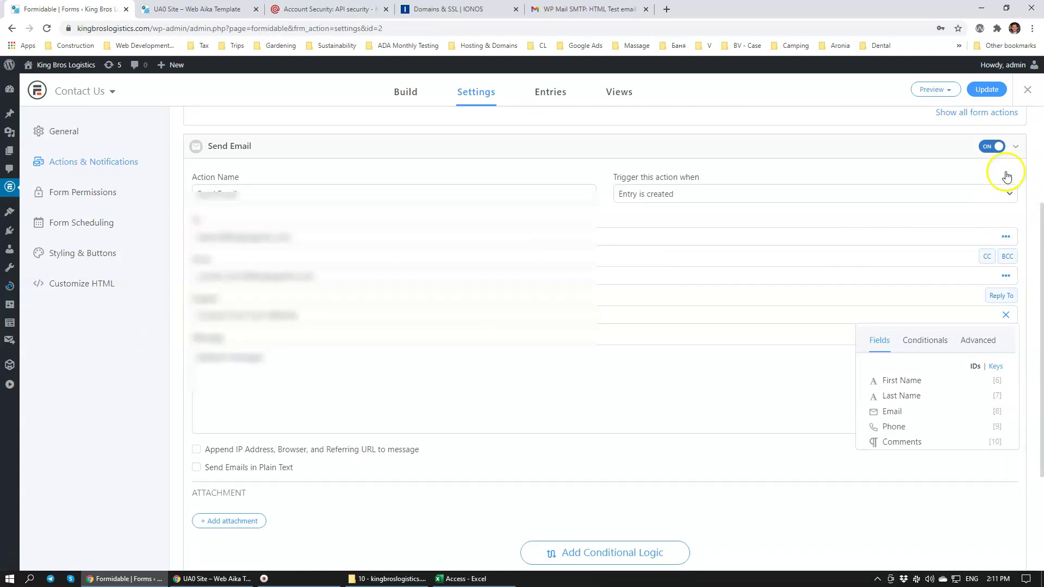
left_click(990, 92)
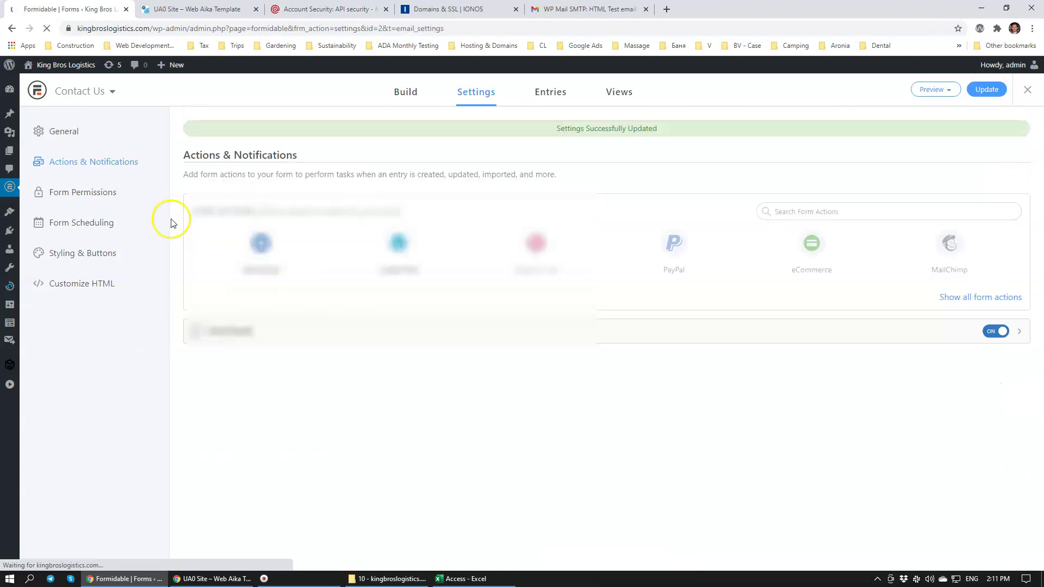
Switch to Contact Us form ID 1 and save its Email Notification action
left_click(115, 97)
left_click(93, 112)
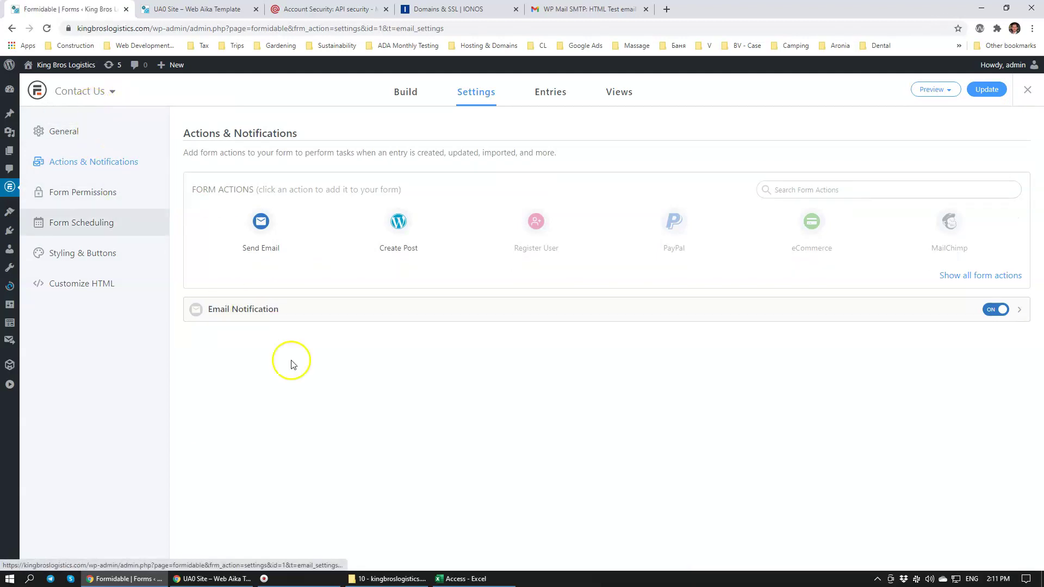
left_click(254, 311)
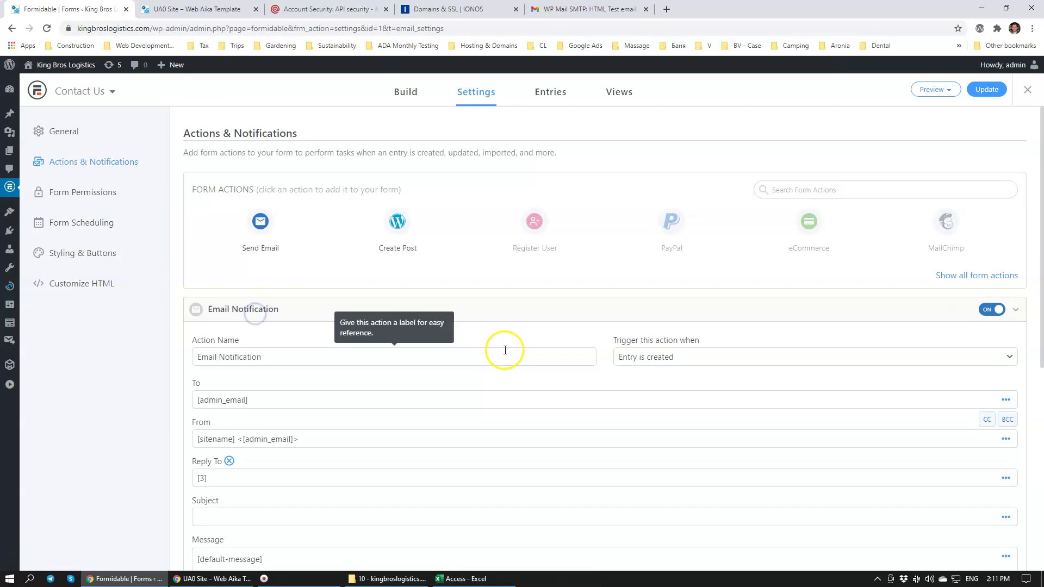
key("Return")
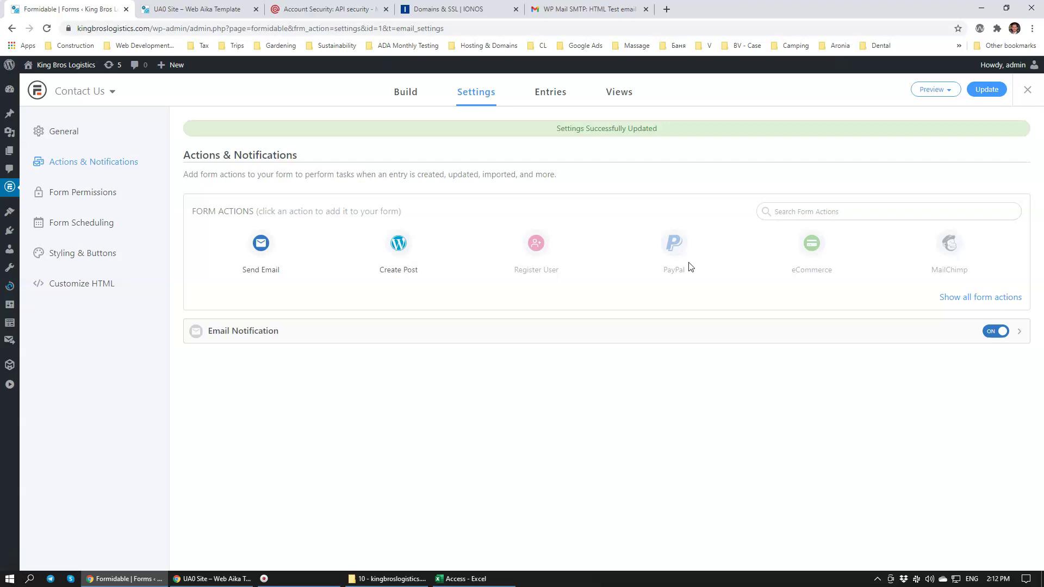
left_click(620, 243)
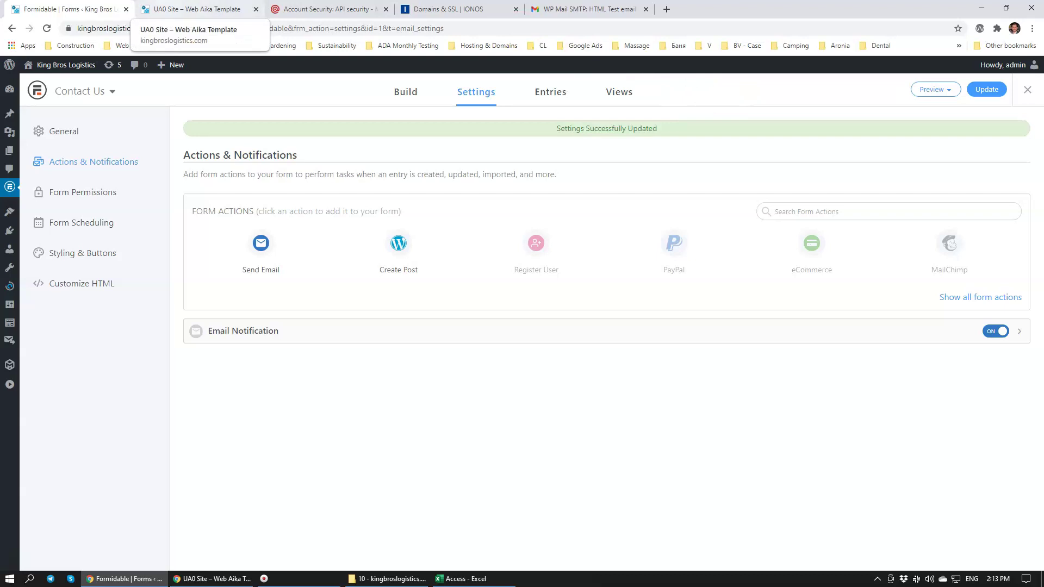
Load webaika.com in a new tab, skim the page, then open another new tab
left_click(666, 9)
type("w")
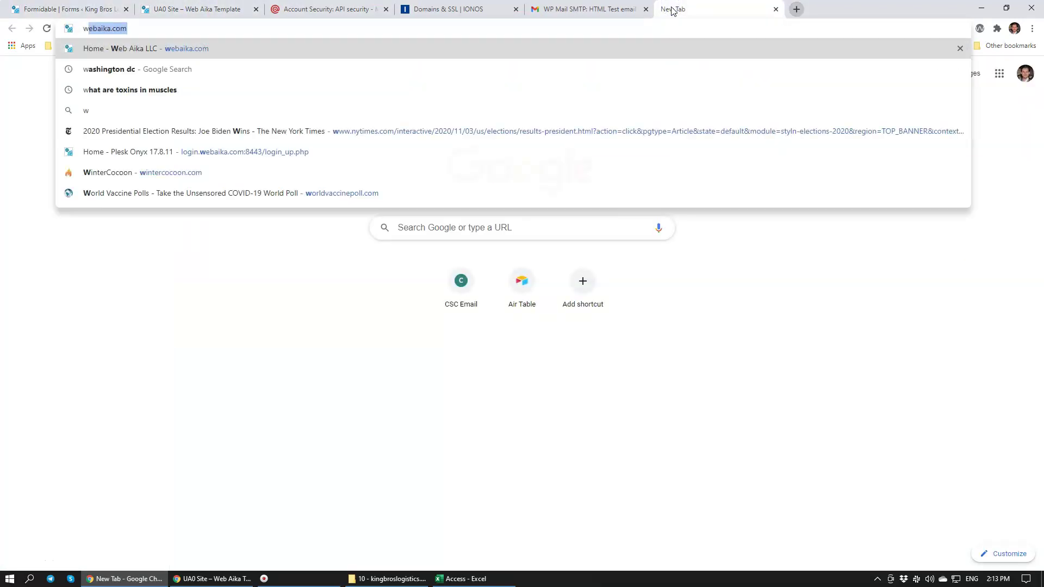
key("Return")
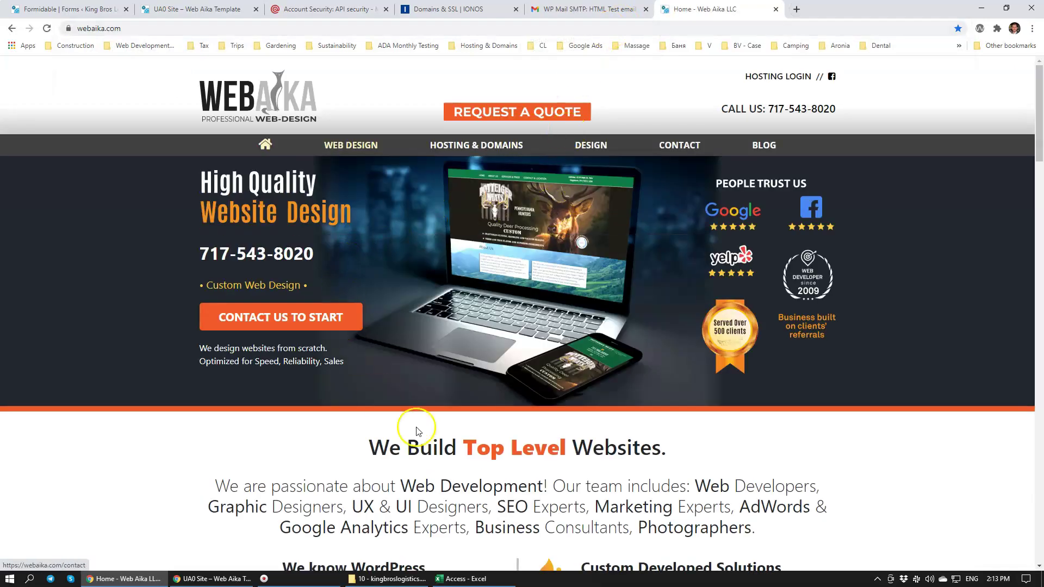
scroll(466, 387, "down", 3)
scroll(597, 422, "up", 3)
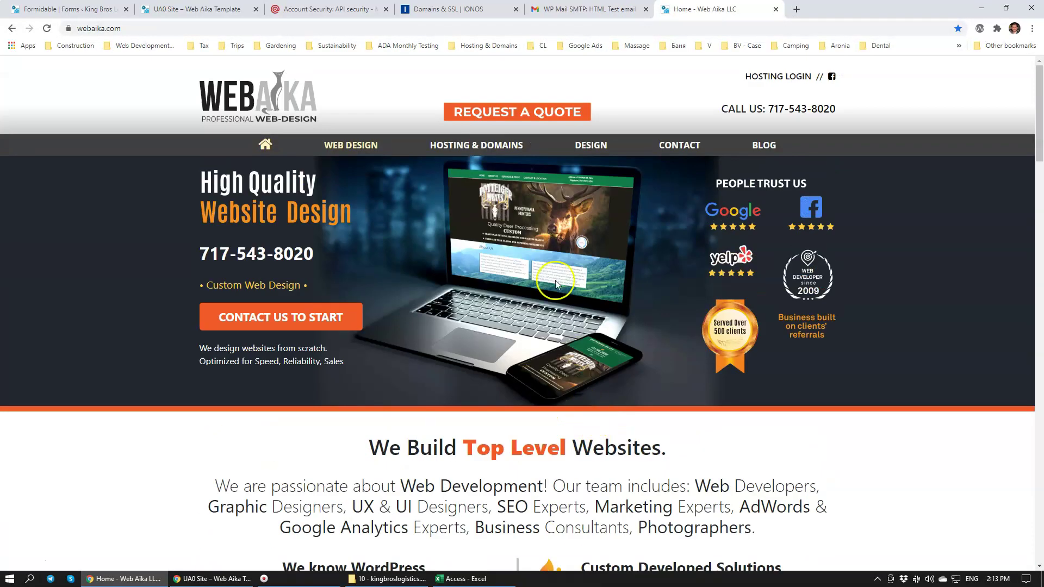
scroll(546, 260, "down", 10)
scroll(547, 260, "up", 10)
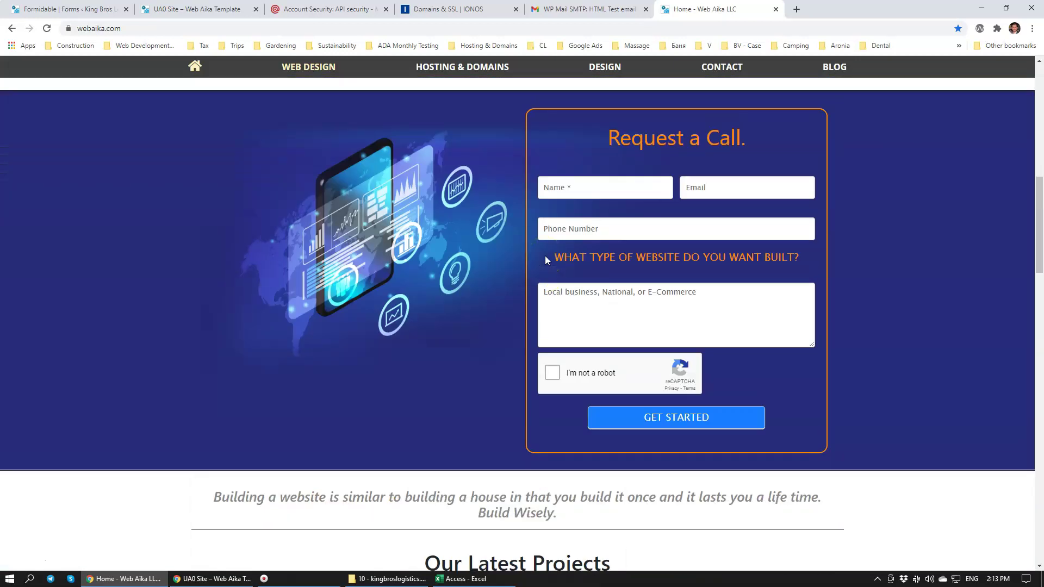
left_click(796, 8)
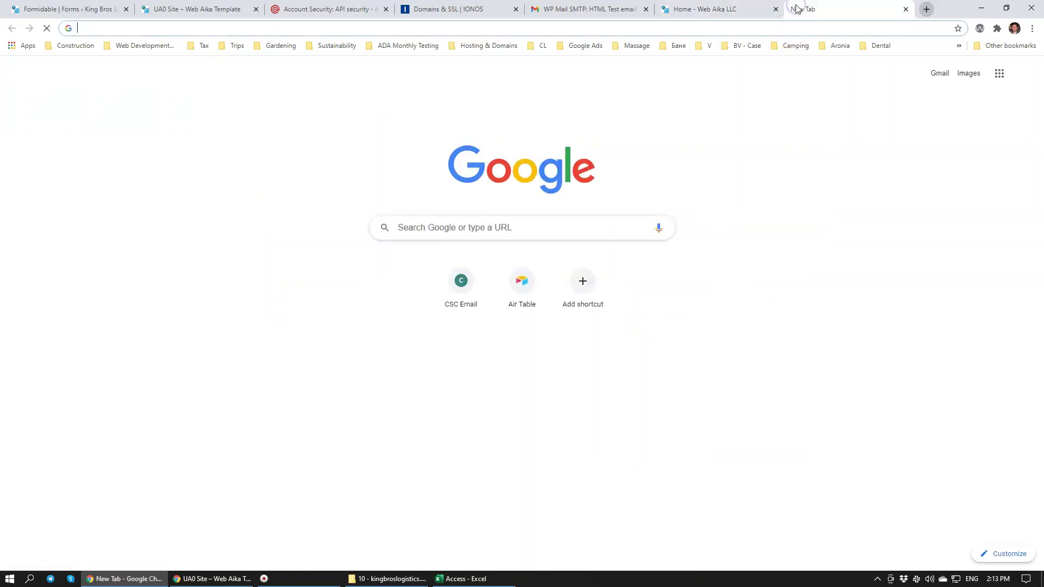
Go to acfboot.com and open the Content > Content Blocks (BC) library page
type("ac")
key("Return")
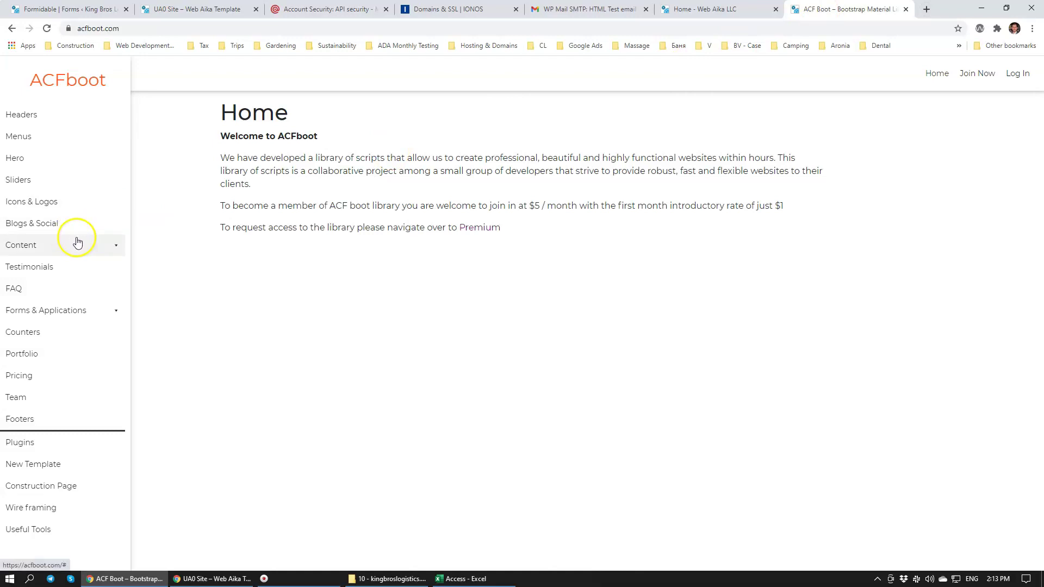
left_click(72, 240)
left_click(50, 280)
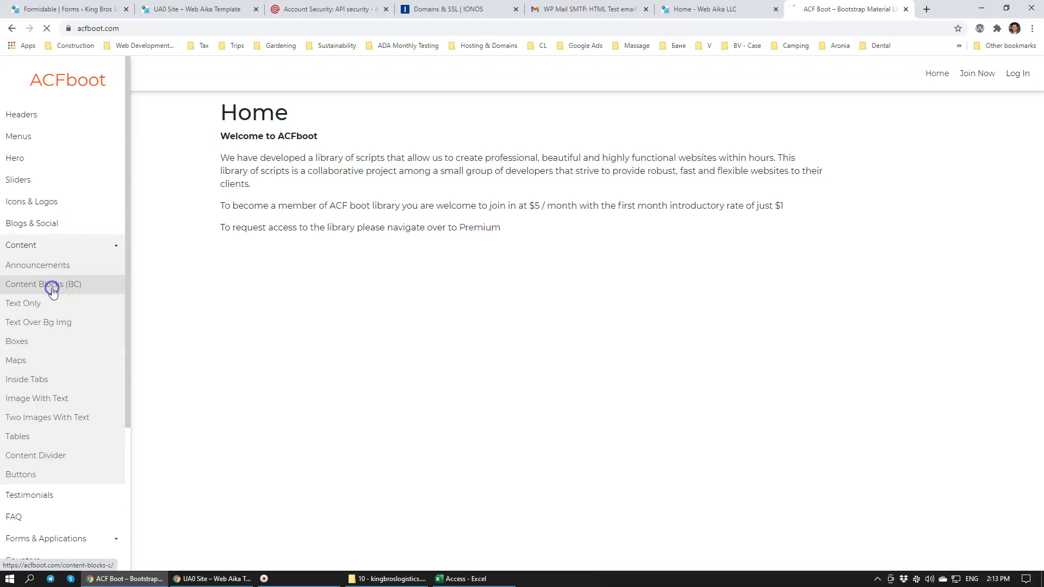
Expand the BCAQ quote block and sign in to the ACFboot account when prompted
scroll(262, 296, "down", 20)
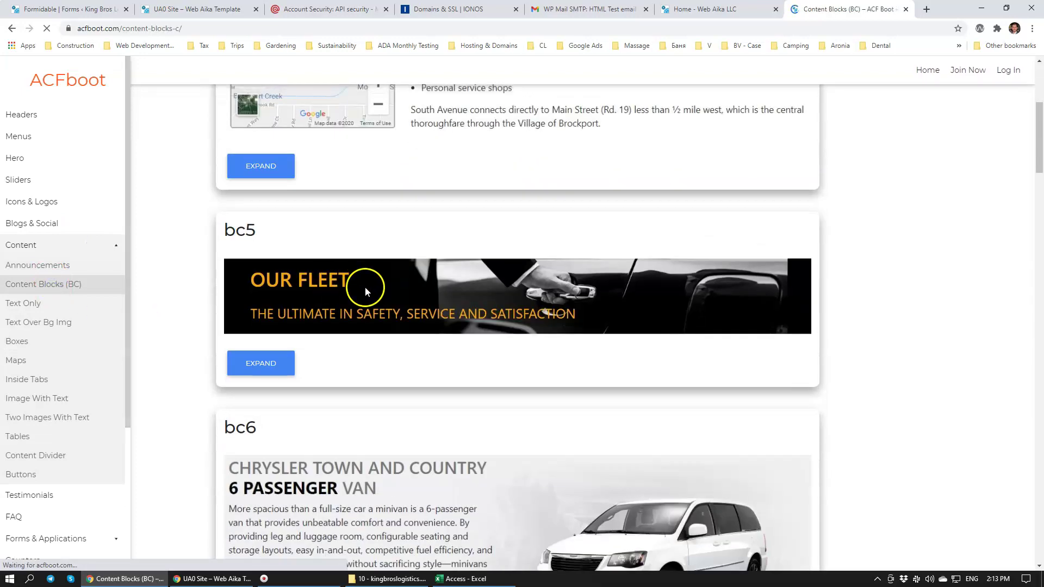
scroll(376, 307, "down", 20)
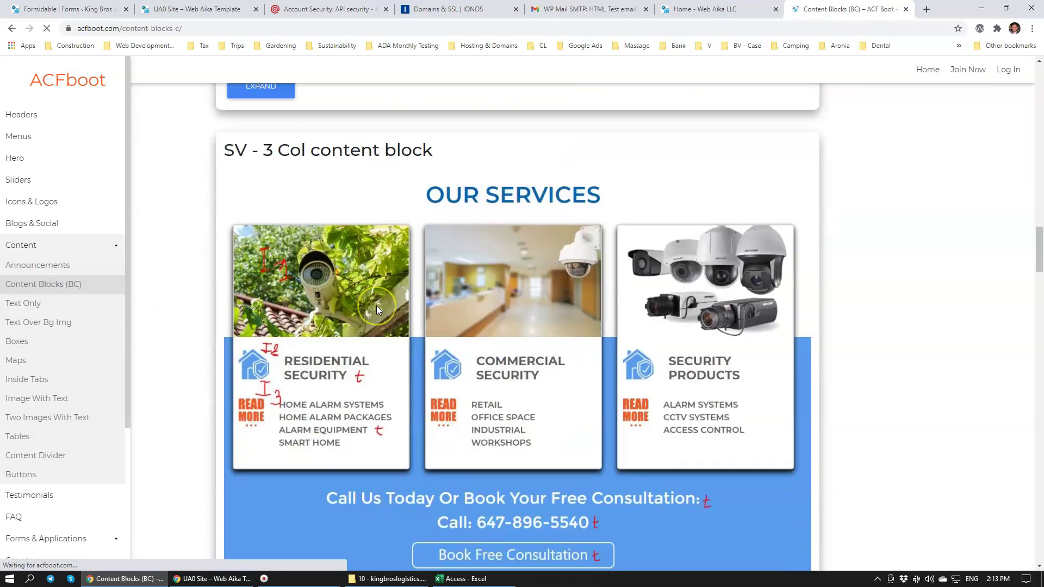
scroll(379, 309, "down", 8)
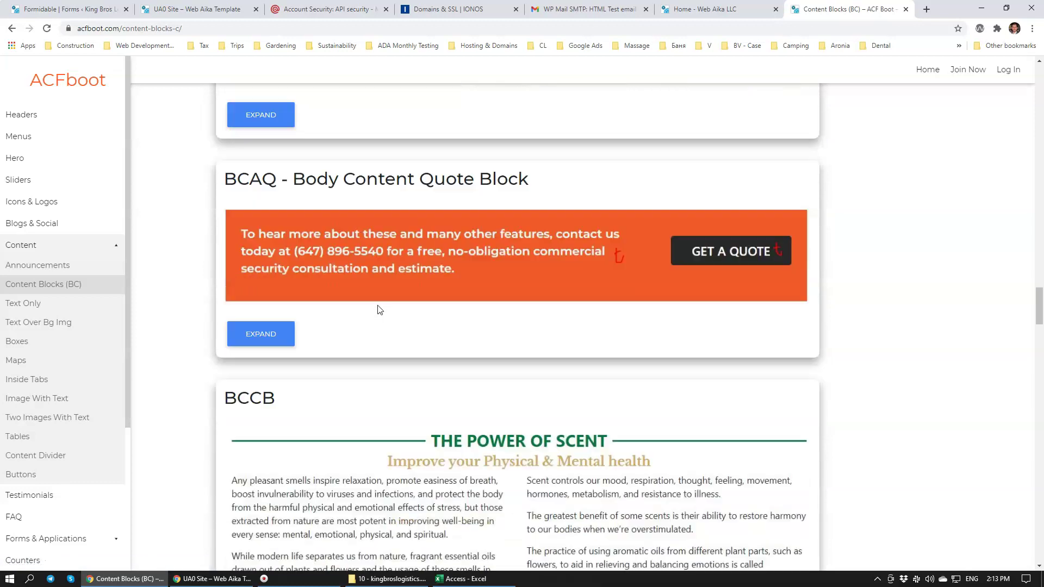
left_click(247, 324)
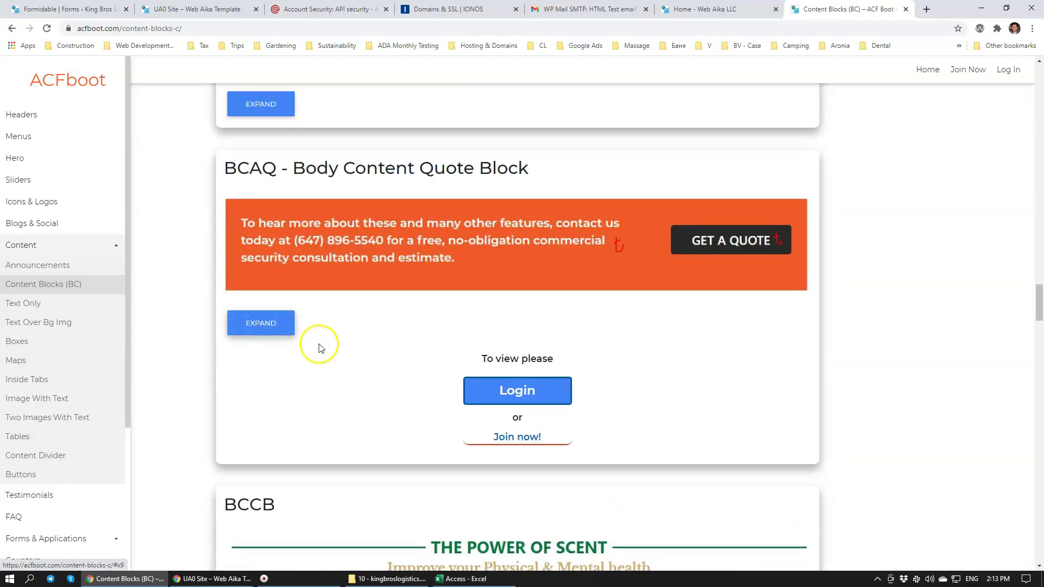
left_click(522, 394)
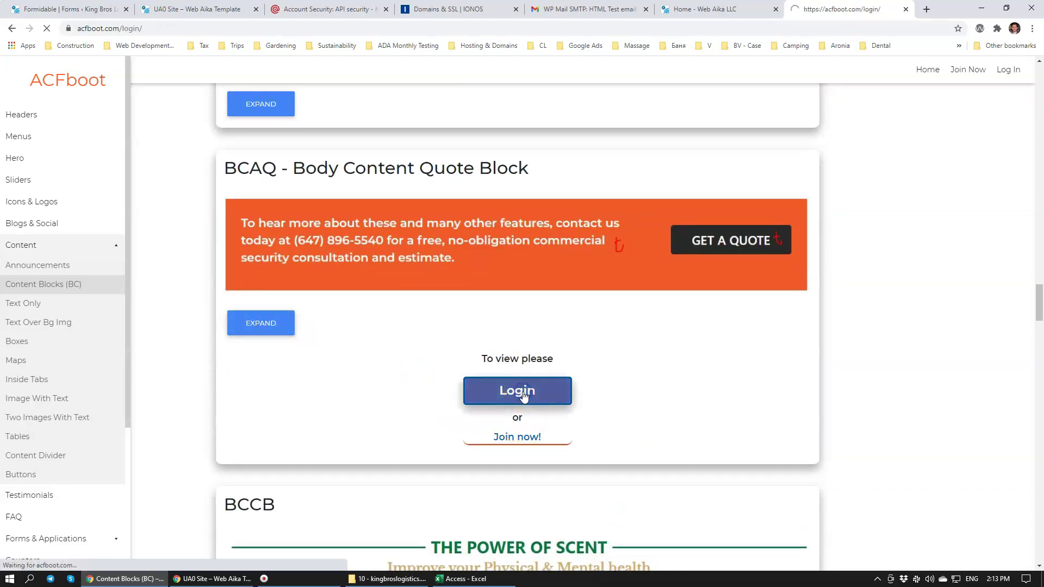
left_click(237, 280)
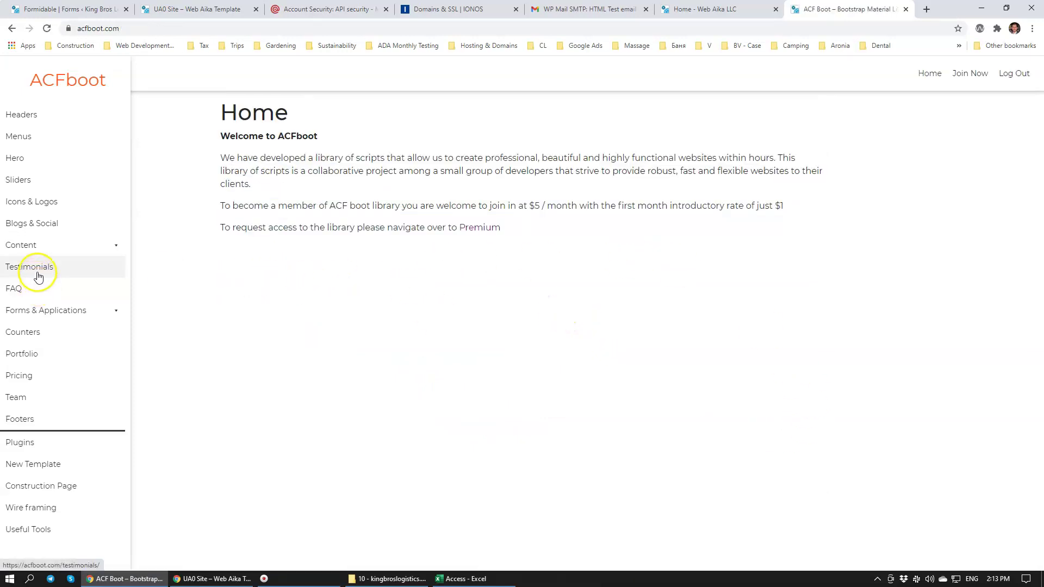
Open Content > Text Over Bg Img and expand the code for blocks bc3 and A0001
left_click(43, 243)
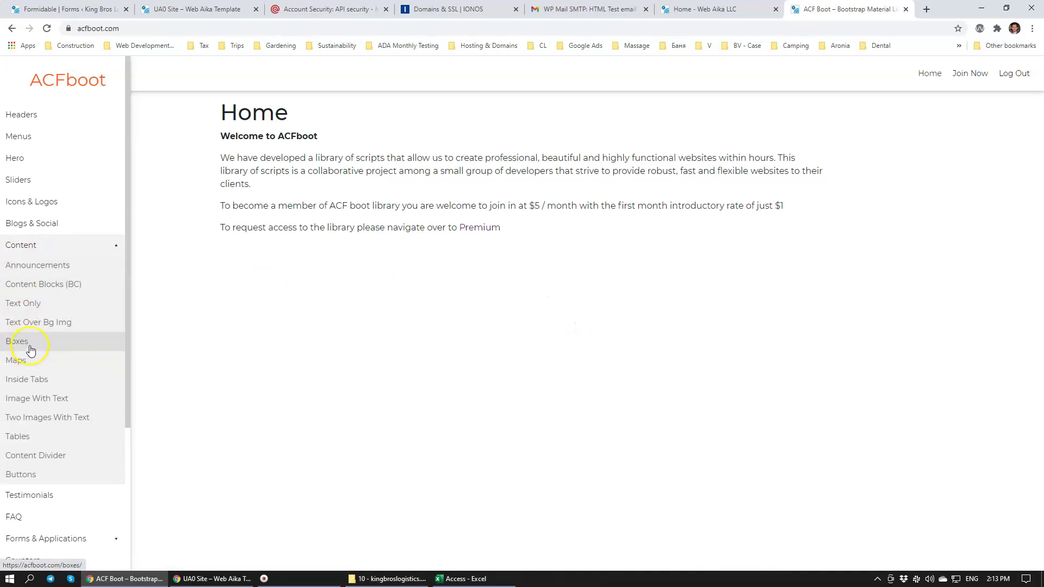
left_click(49, 323)
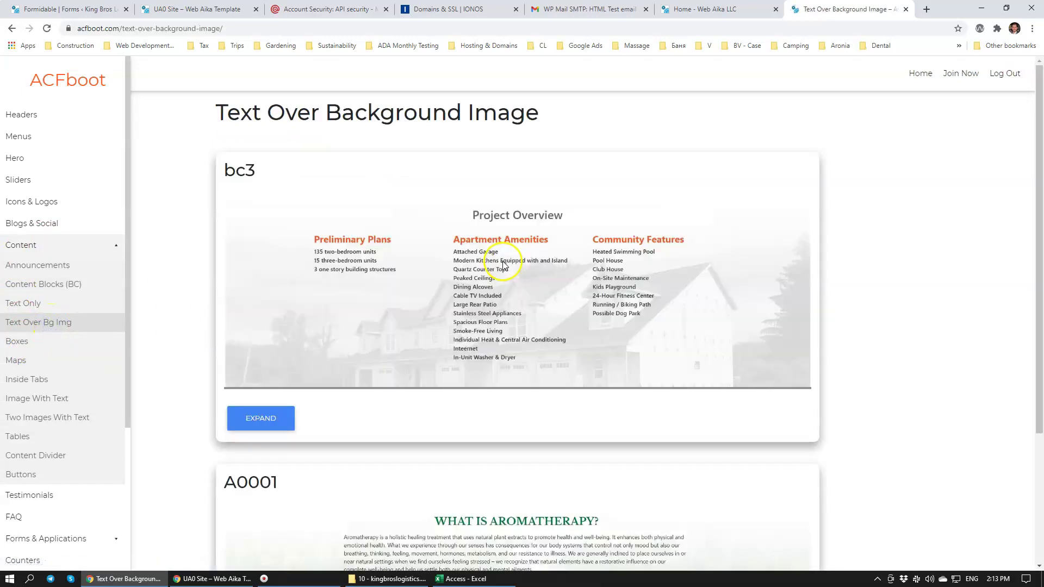
left_click(261, 419)
scroll(415, 408, "down", 5)
scroll(526, 215, "down", 1)
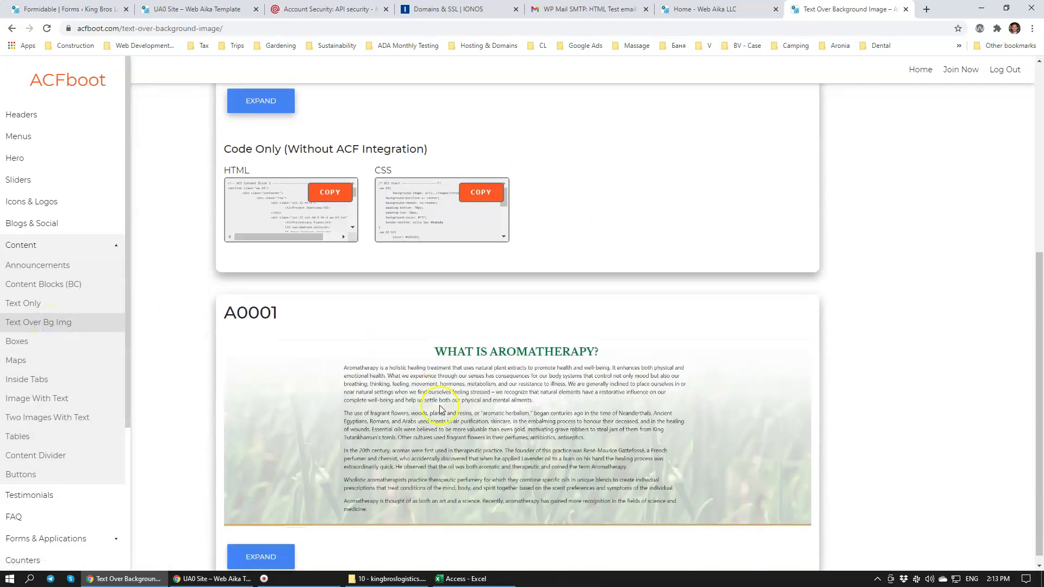
left_click(261, 548)
Go to the Footers library page showing F5 and Footer 1 (F1)
scroll(334, 403, "down", 6)
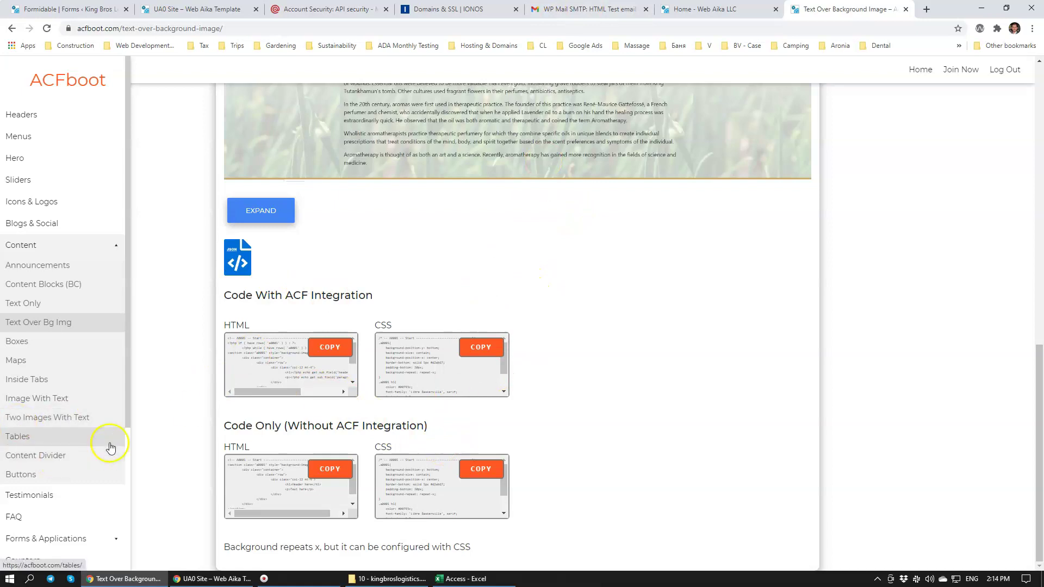
scroll(106, 454, "down", 3)
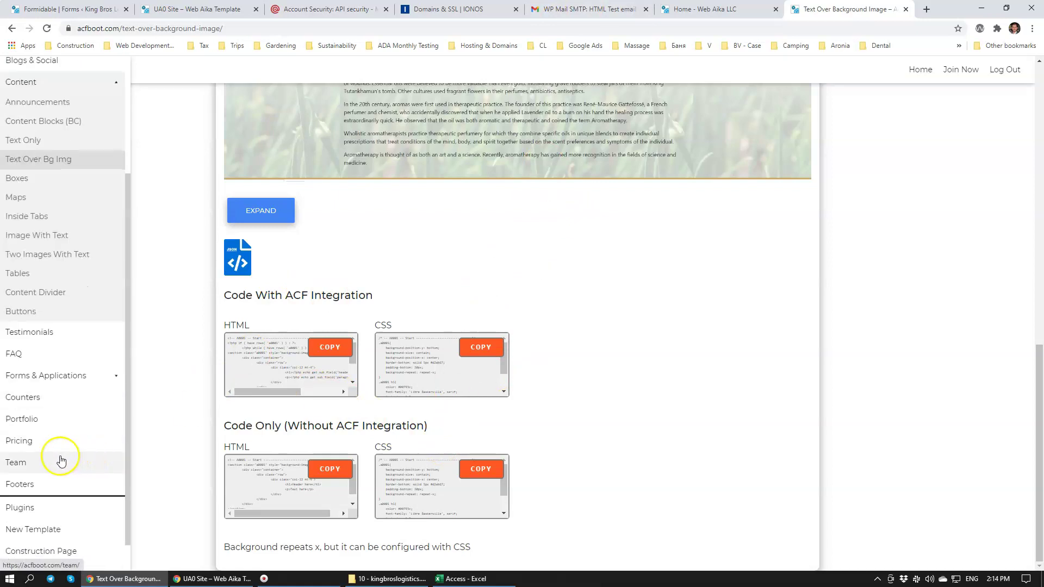
left_click(28, 483)
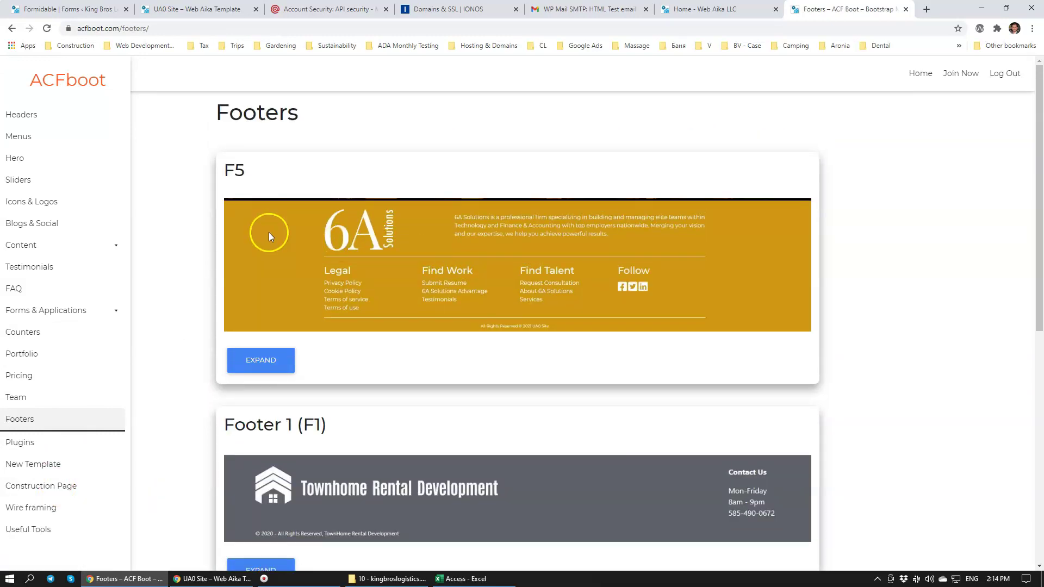
Open ACFboot's Hero page and reveal the A0006 hero block's code
left_click(25, 158)
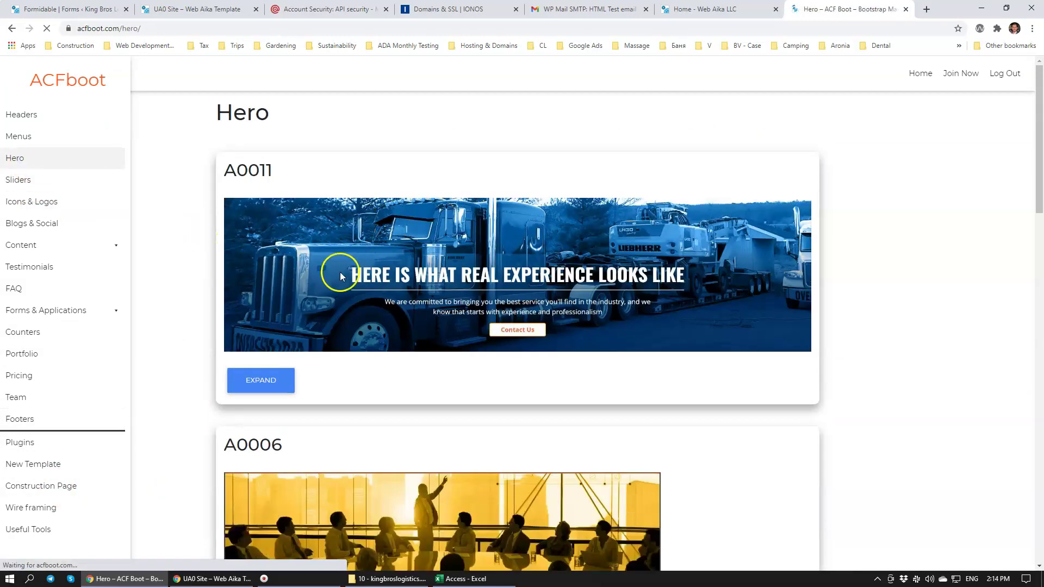
scroll(371, 334, "down", 5)
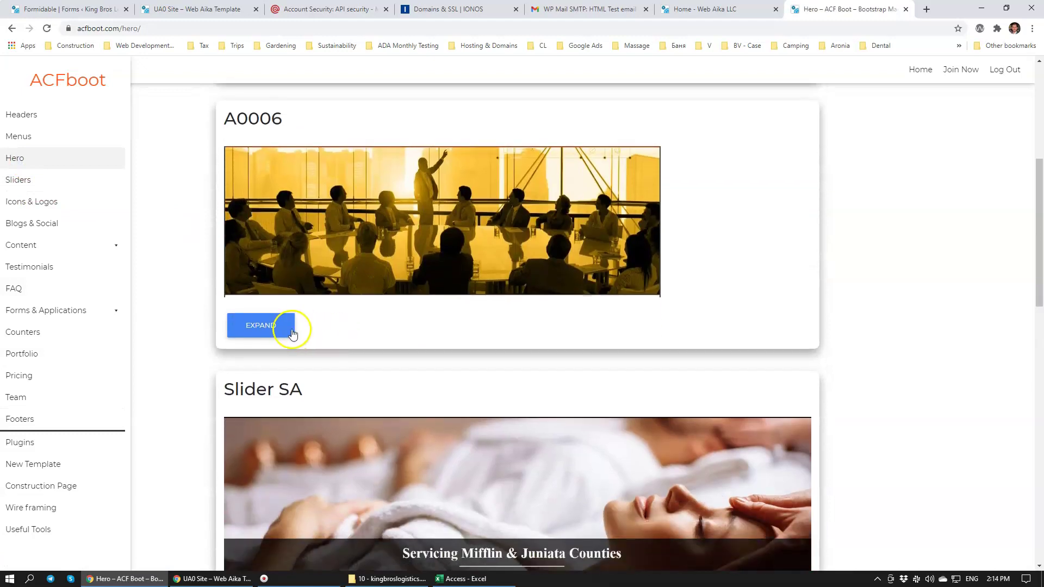
left_click(292, 332)
scroll(313, 340, "down", 7)
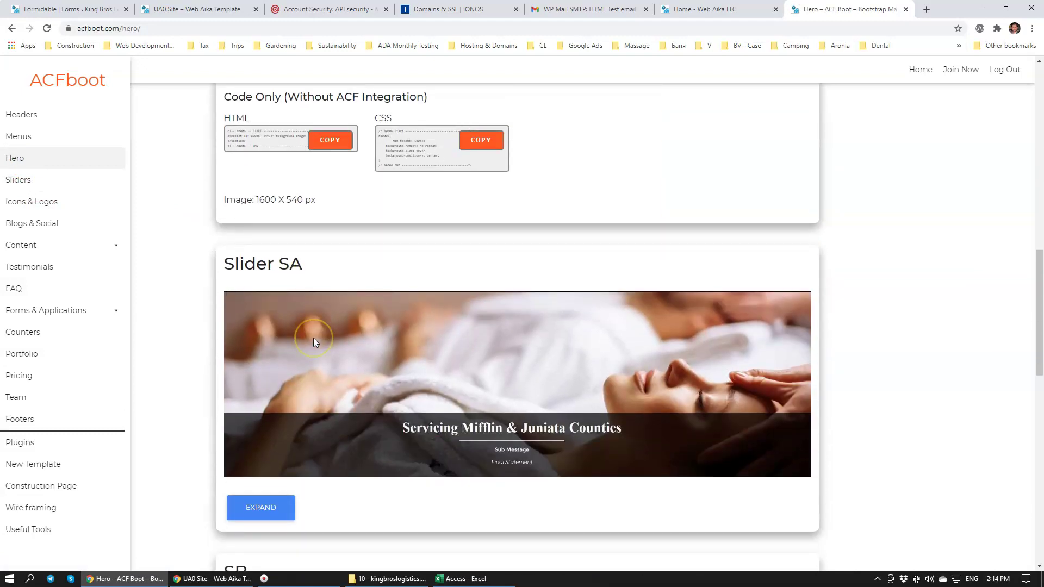
scroll(313, 342, "down", 2)
Expand the Slider SA and A0011 blocks to show their ACF-integrated HTML and CSS, then begin logging out
left_click(252, 397)
scroll(402, 374, "down", 2)
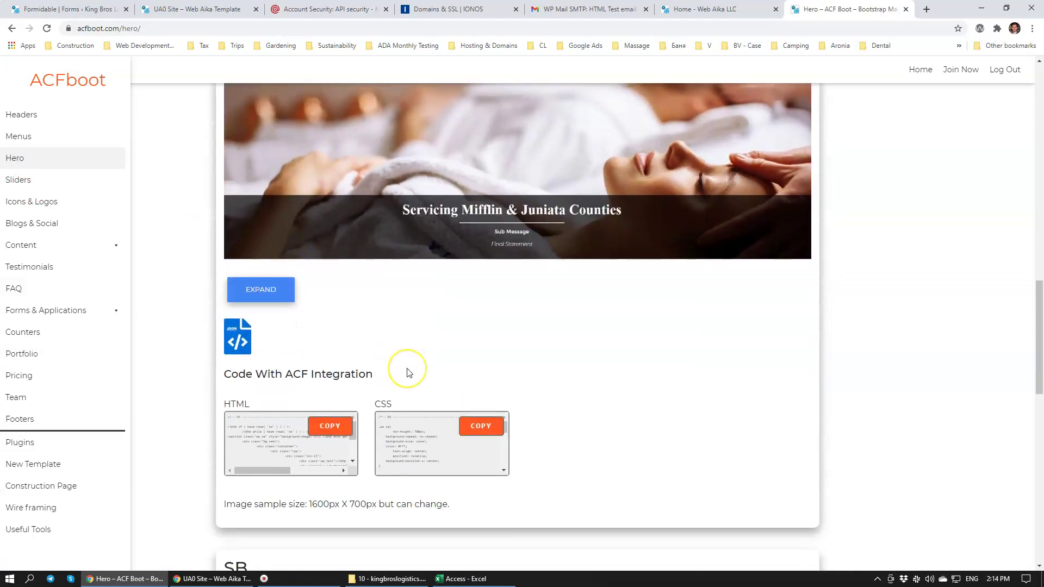
scroll(554, 477, "down", 1)
scroll(554, 477, "up", 5)
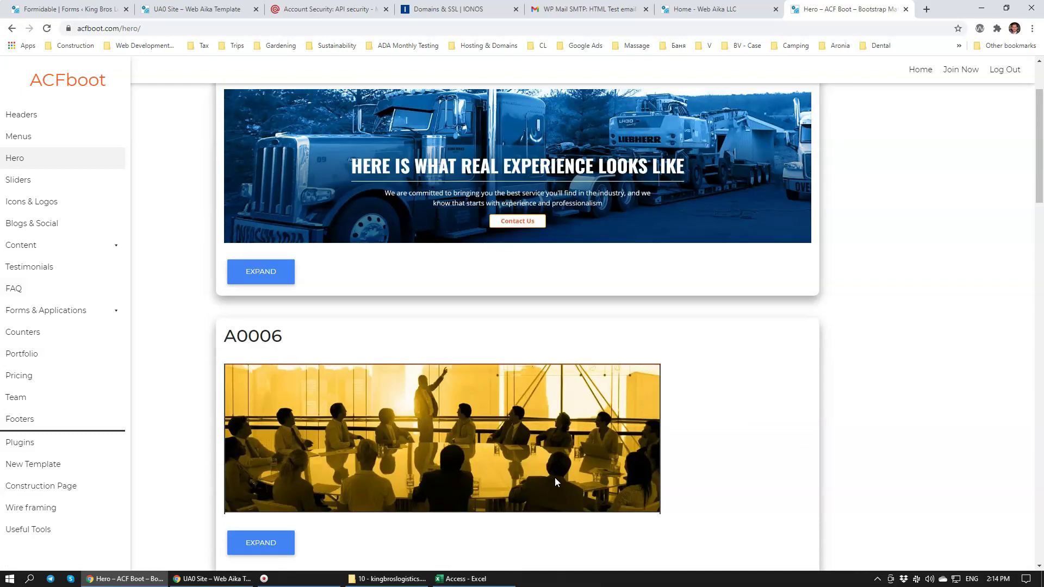
scroll(555, 478, "up", 2)
left_click(251, 376)
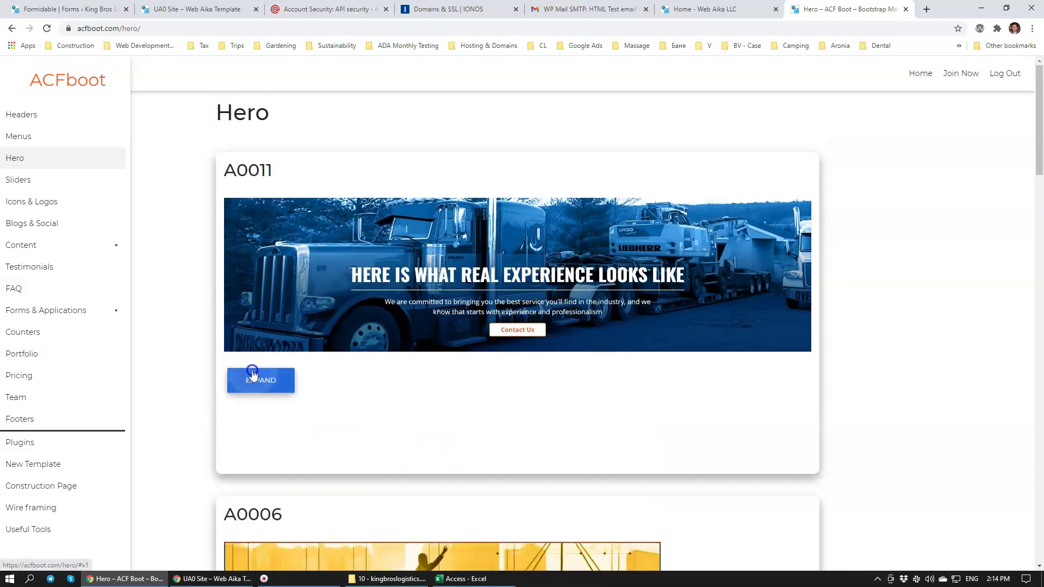
scroll(334, 384, "down", 3)
scroll(343, 385, "up", 3)
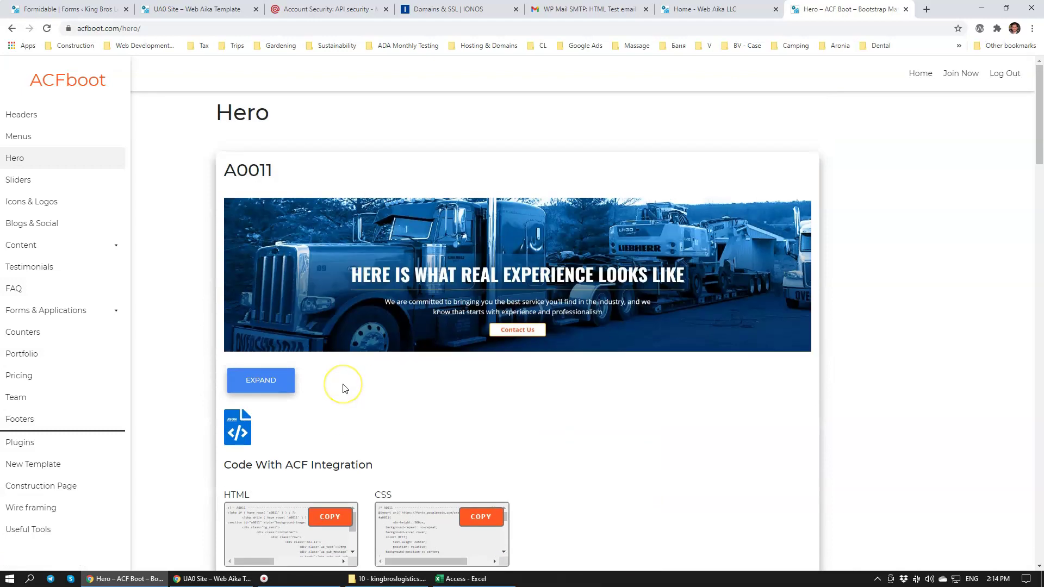
left_click(1002, 75)
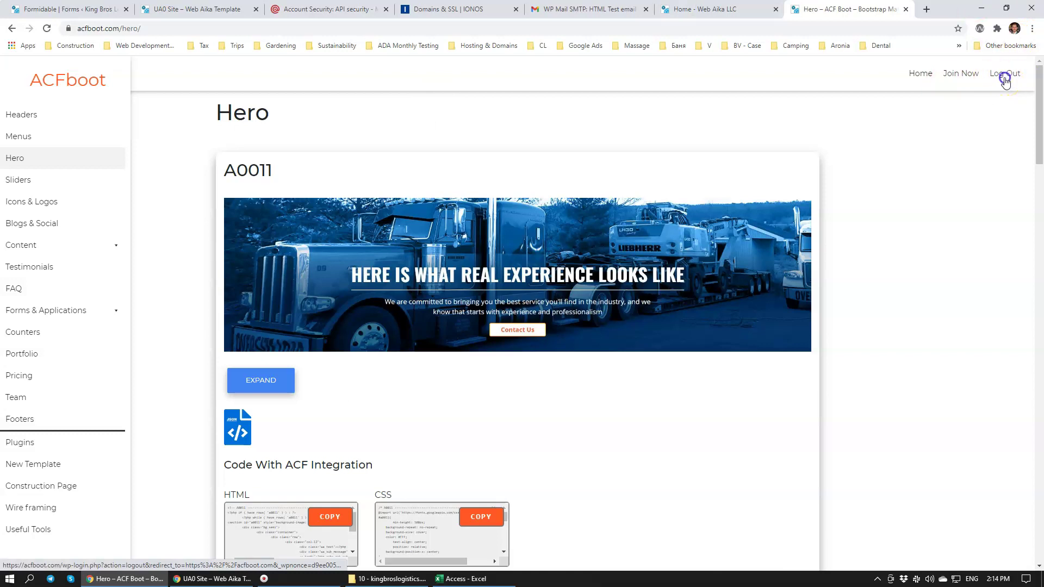
Log out and bring up the Premium sign-up form showing $1 for one month, then $4.99 / Month
left_click(1005, 75)
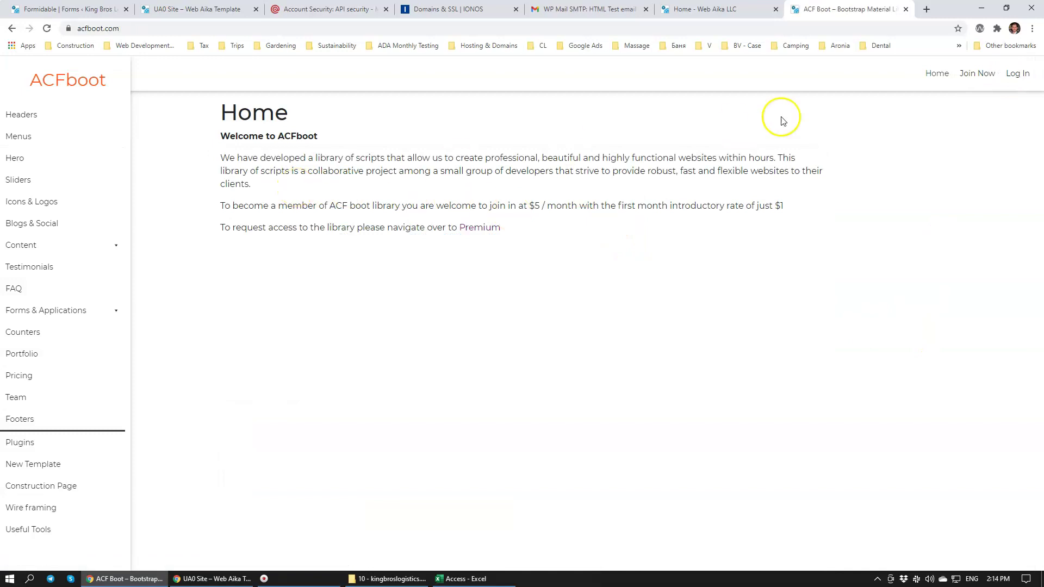
left_click(986, 75)
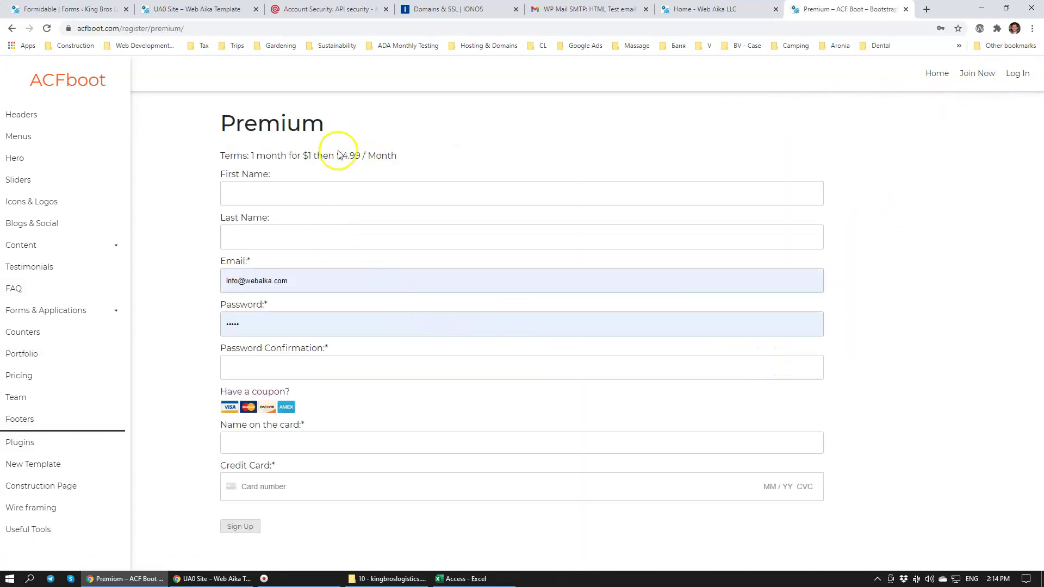
left_click_drag(337, 155, 407, 155)
left_click(454, 157)
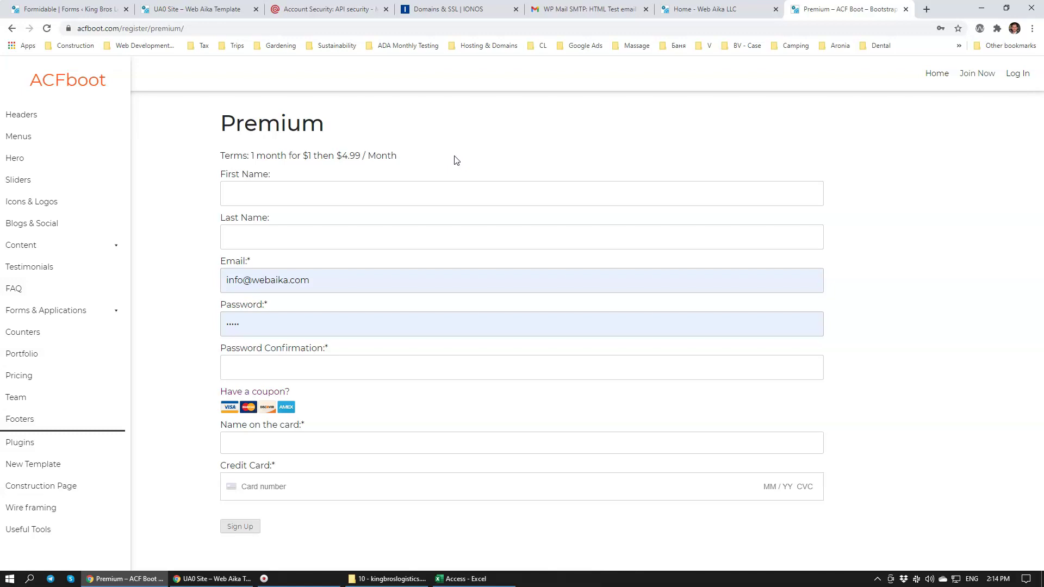
left_click(455, 137)
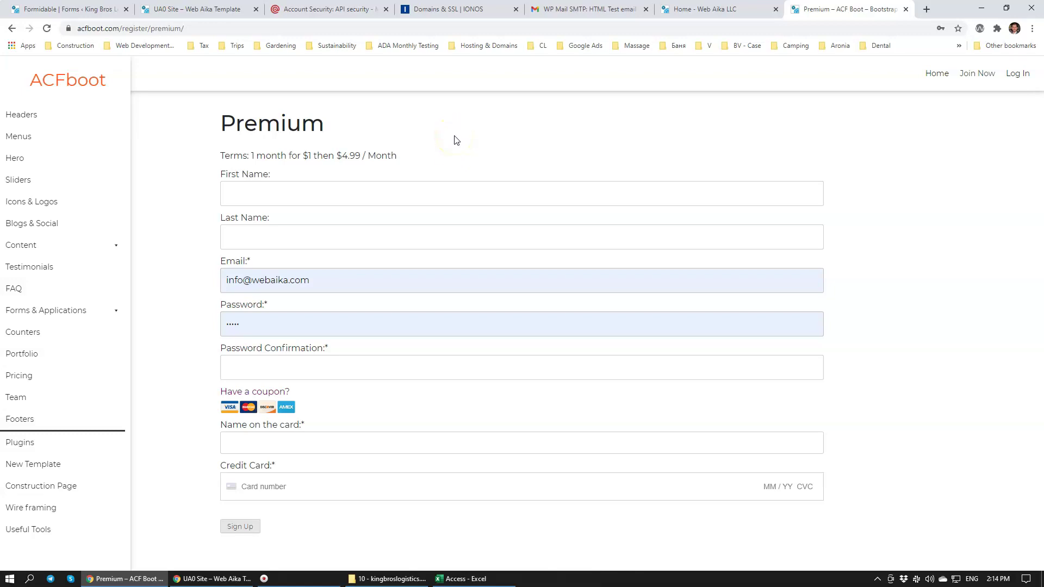